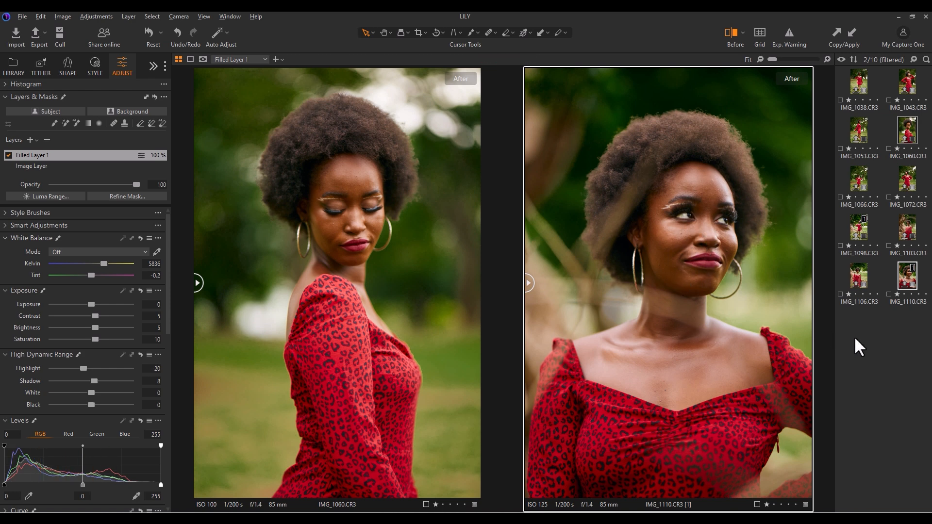
- Open the selected portrait IMG_1110 for editing in Adobe Photoshop 2023
{"action": "right_click", "coordinate": [900, 273]}
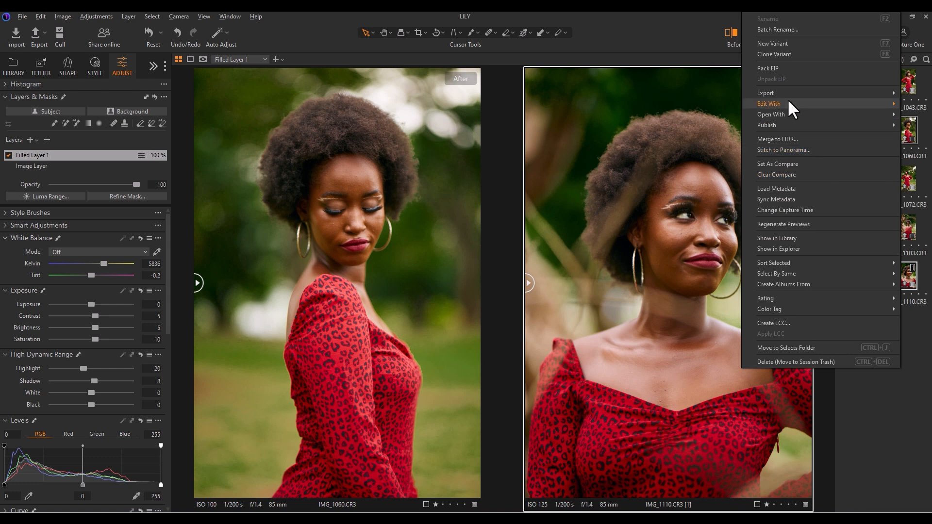
{"action": "mouse_move", "coordinate": [789, 104]}
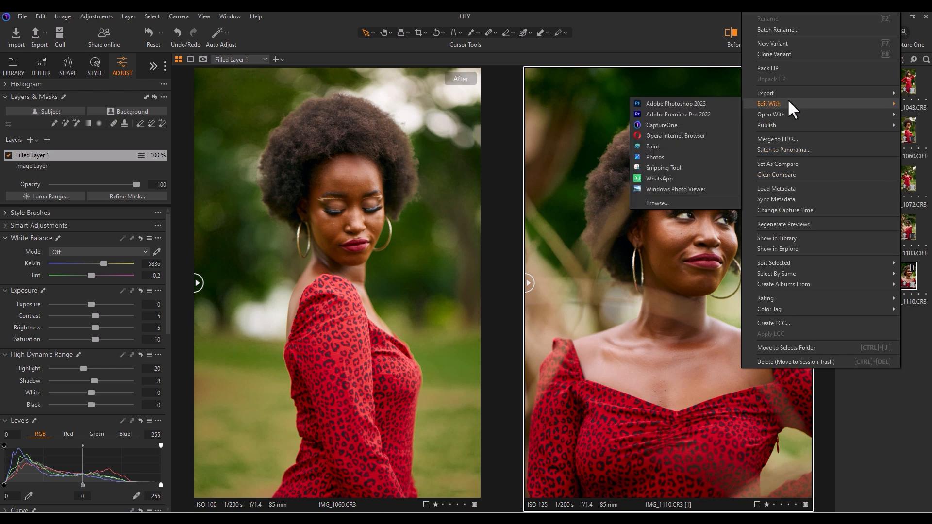
{"action": "left_click", "coordinate": [683, 103]}
{"action": "left_click", "coordinate": [489, 334]}
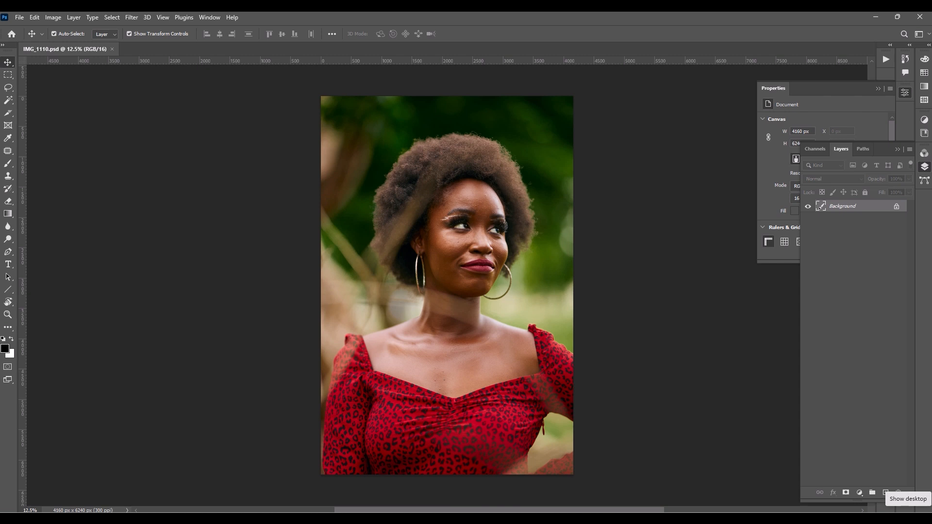
- Examine the portrait's face, hair edges, neck and chest up close for blemishes and stray hairs
{"action": "key", "text": "ctrl+0"}
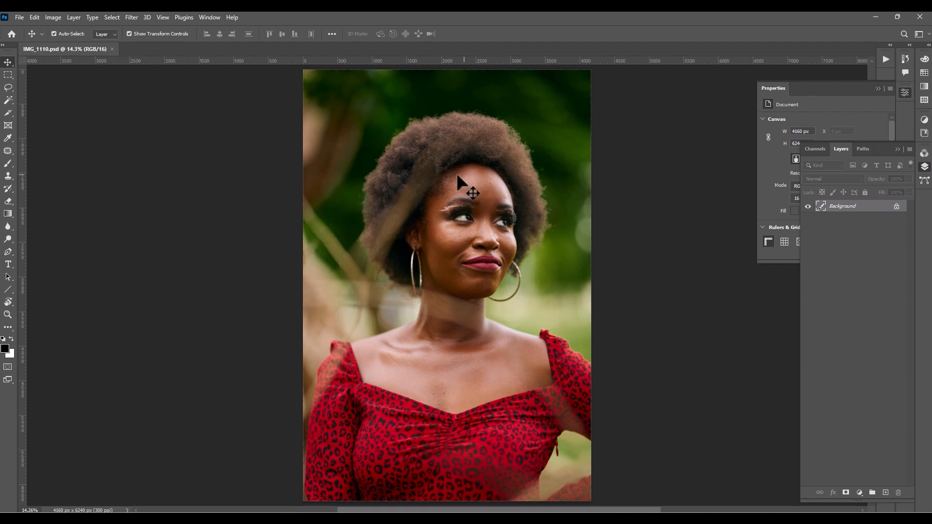
{"action": "key", "text": "ctrl+plus"}
{"action": "key", "text": "ctrl+plus"}
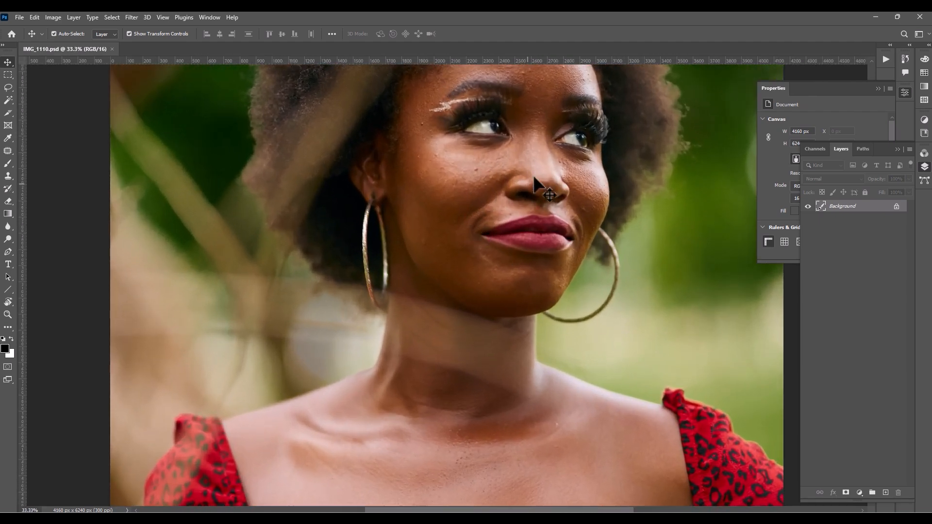
{"action": "key", "text": "ctrl+plus"}
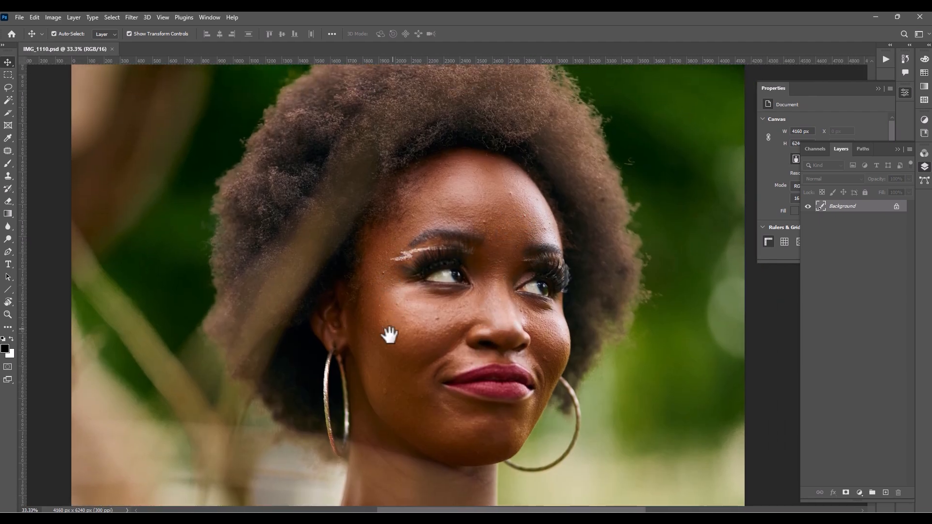
{"action": "left_click_drag", "start_coordinate": [387, 333], "coordinate": [462, 215]}
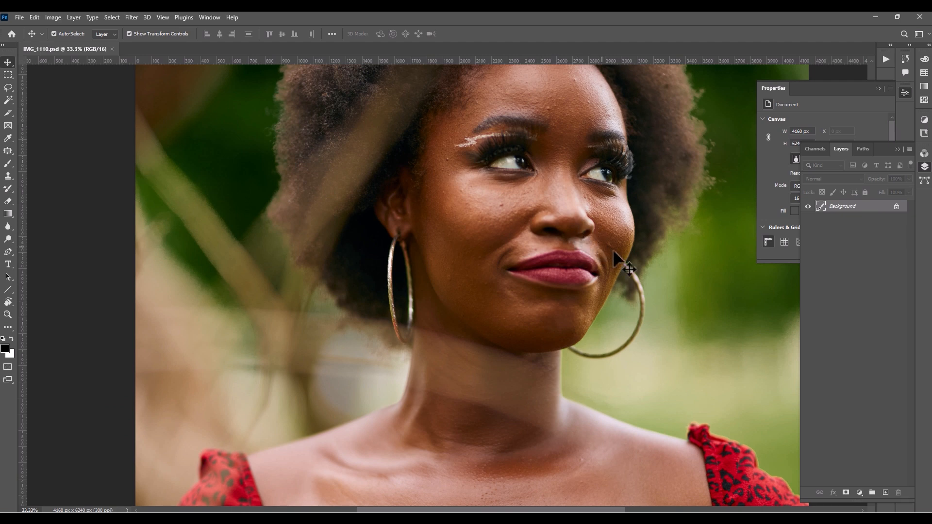
{"action": "left_click_drag", "start_coordinate": [472, 243], "coordinate": [481, 399]}
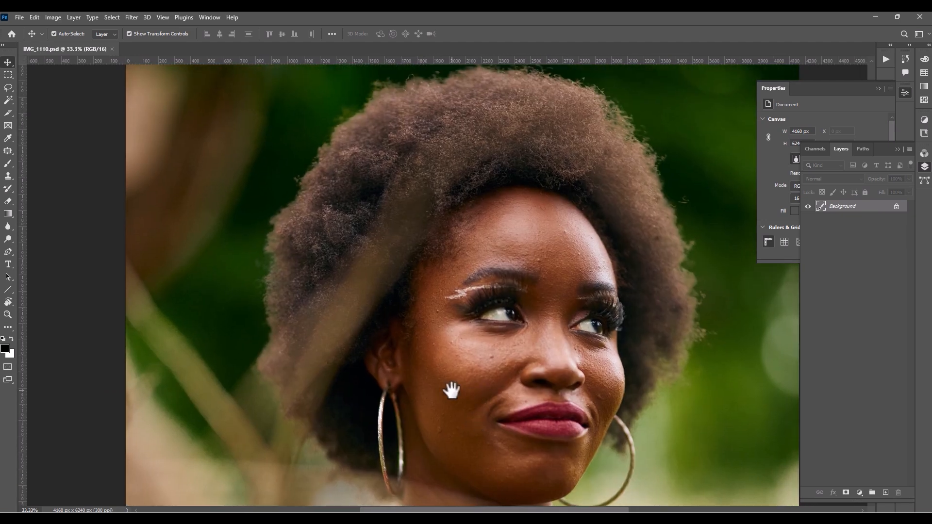
{"action": "key", "text": "ctrl+minus"}
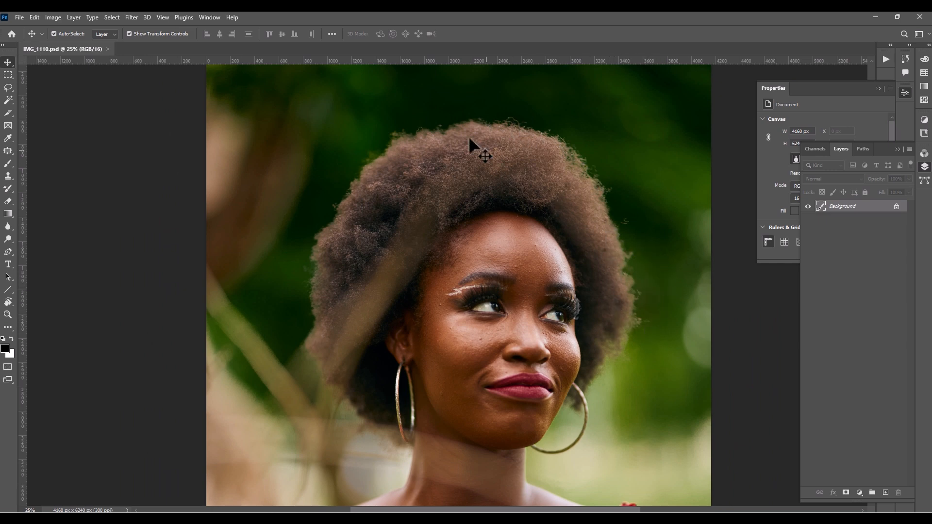
{"action": "left_click_drag", "start_coordinate": [481, 389], "coordinate": [442, 451]}
{"action": "left_click_drag", "start_coordinate": [465, 351], "coordinate": [503, 209]}
{"action": "left_click_drag", "start_coordinate": [491, 403], "coordinate": [464, 183]}
{"action": "left_click_drag", "start_coordinate": [485, 285], "coordinate": [490, 432]}
{"action": "left_click_drag", "start_coordinate": [470, 217], "coordinate": [462, 371]}
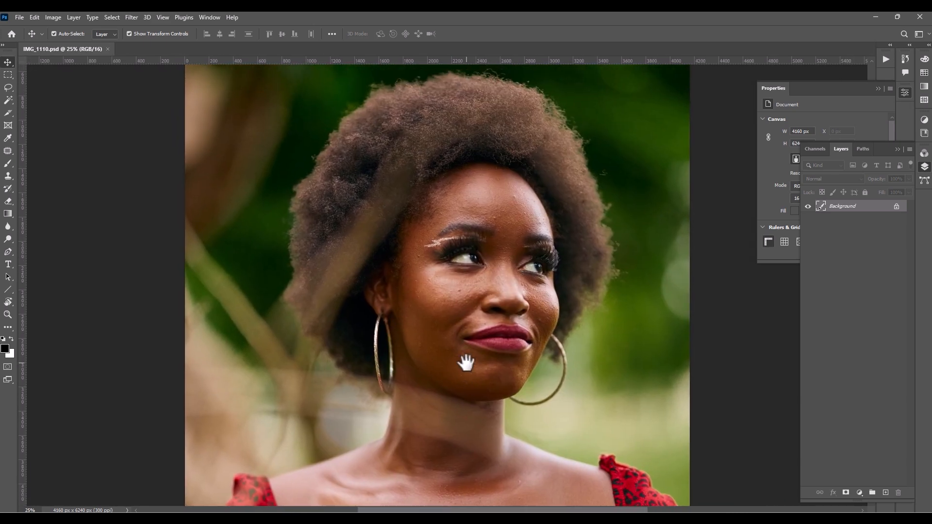
{"action": "key", "text": "ctrl+0"}
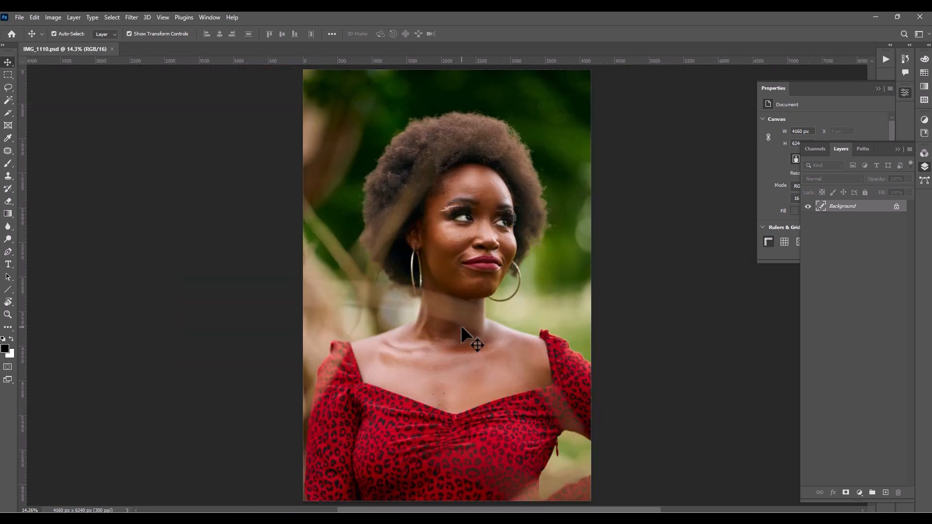
- Duplicate the background layer and activate the Spot Healing Brush tool
{"action": "key", "text": "ctrl+j"}
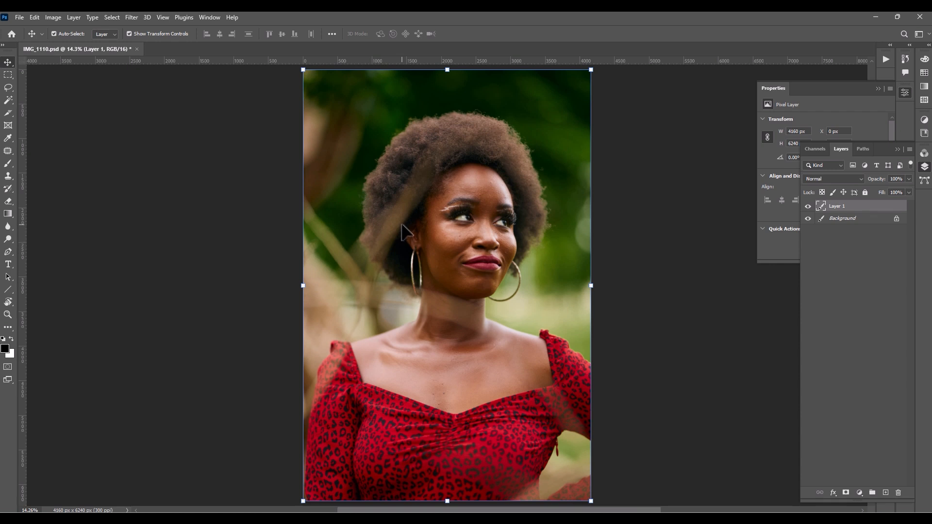
{"action": "key", "text": "j"}
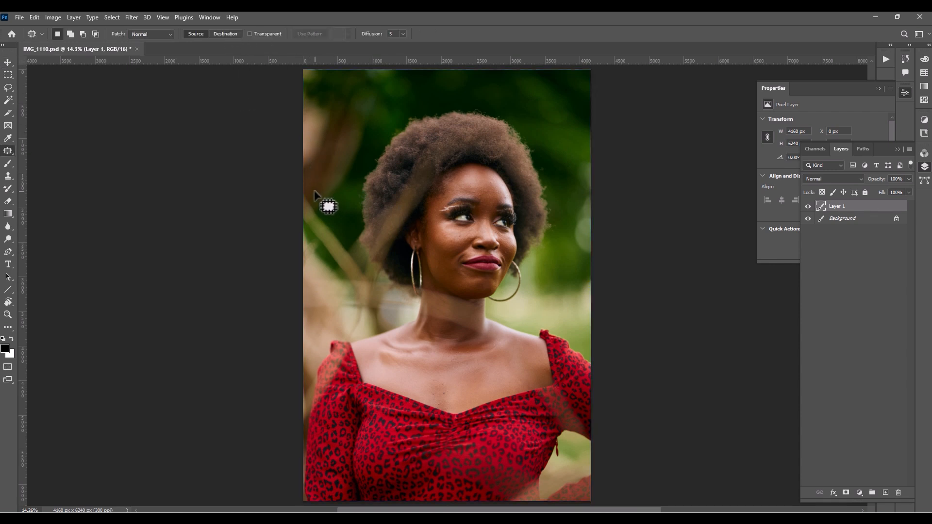
{"action": "key", "text": "shift+j"}
{"action": "key", "text": "shift+j"}
{"action": "key", "text": "shift+j"}
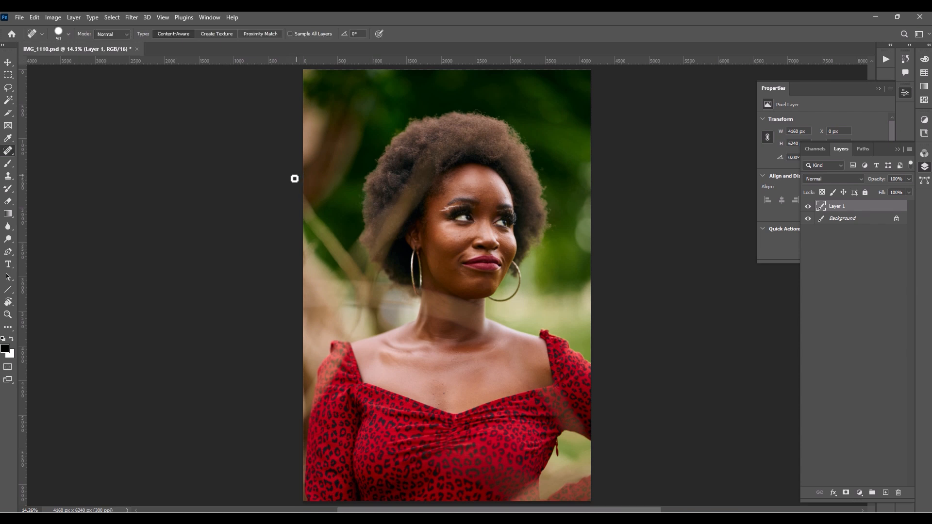
{"action": "right_click", "coordinate": [8, 149]}
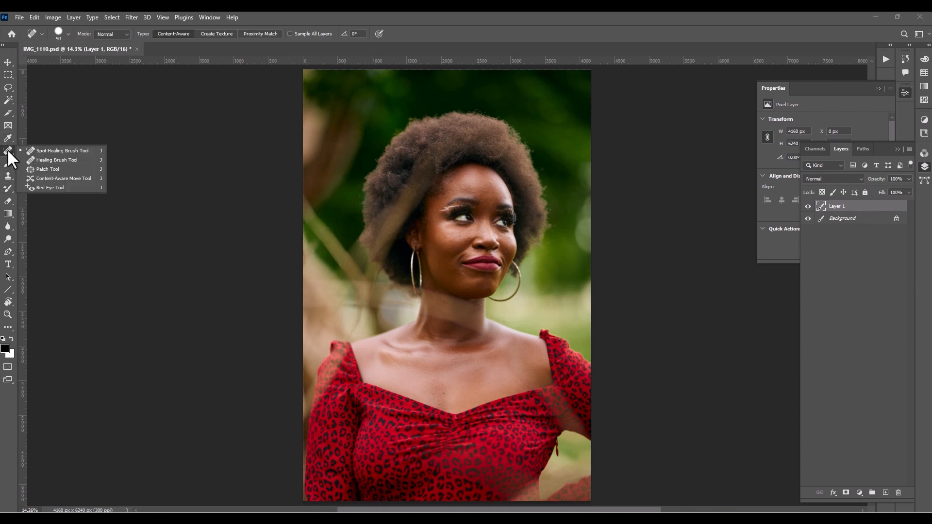
{"action": "left_click", "coordinate": [8, 149]}
- Heal the small blemishes on the woman's forehead and cheeks using the Spot Healing Brush at 20 and 15 px
{"action": "key", "text": "ctrl+plus"}
{"action": "key", "text": "ctrl+plus"}
{"action": "key", "text": "ctrl+plus"}
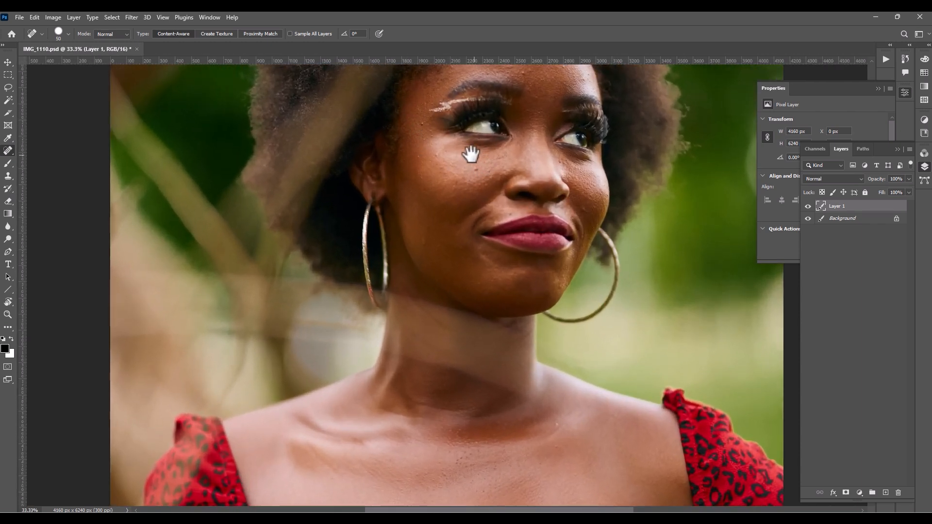
{"action": "left_click_drag", "start_coordinate": [471, 154], "coordinate": [433, 292]}
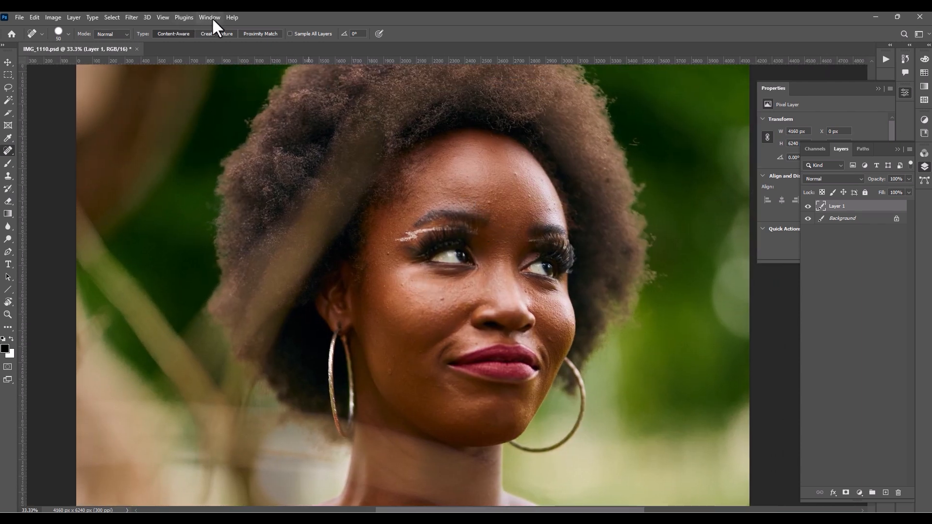
{"action": "key", "text": "bracketleft"}
{"action": "key", "text": "bracketleft"}
{"action": "key", "text": "bracketleft"}
{"action": "key", "text": "bracketleft"}
{"action": "key", "text": "bracketleft"}
{"action": "left_click", "coordinate": [490, 204]}
{"action": "key", "text": "b"}
{"action": "key", "text": "j"}
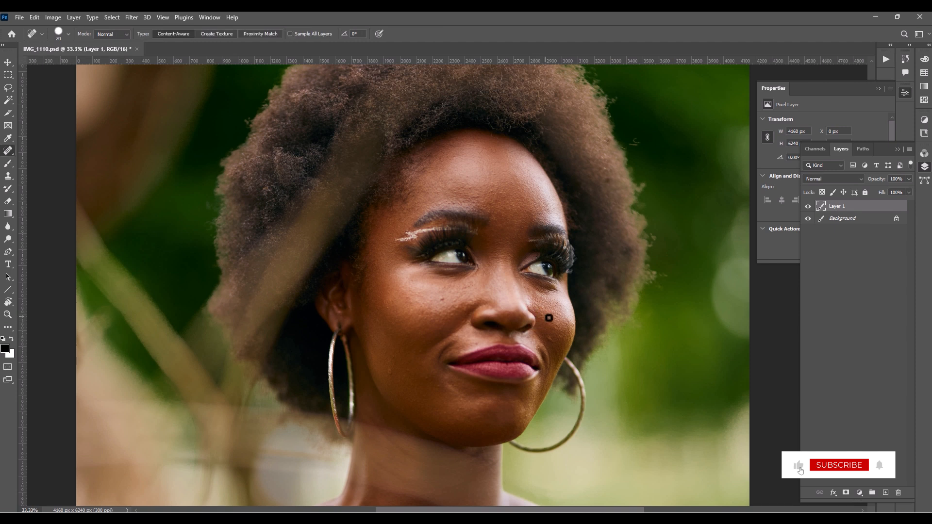
{"action": "left_click_drag", "start_coordinate": [548, 339], "coordinate": [547, 280]}
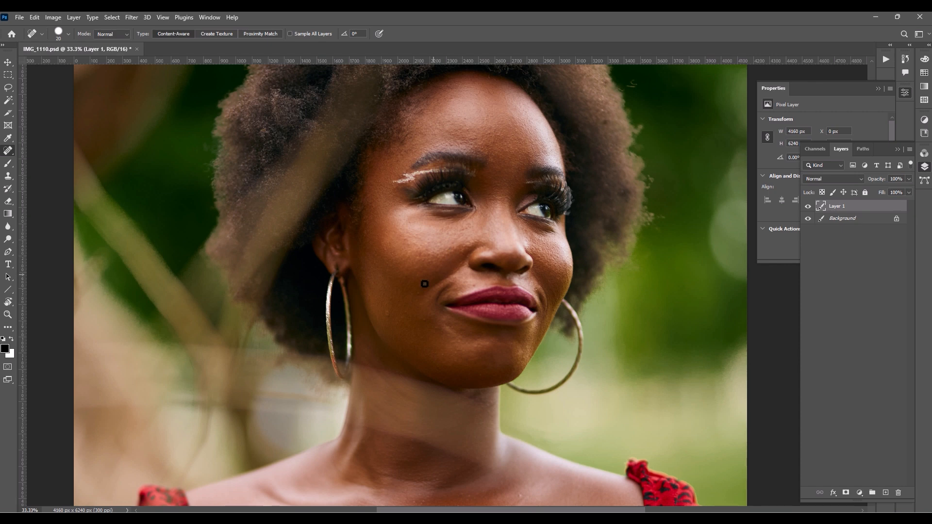
{"action": "left_click_drag", "start_coordinate": [418, 302], "coordinate": [462, 254]}
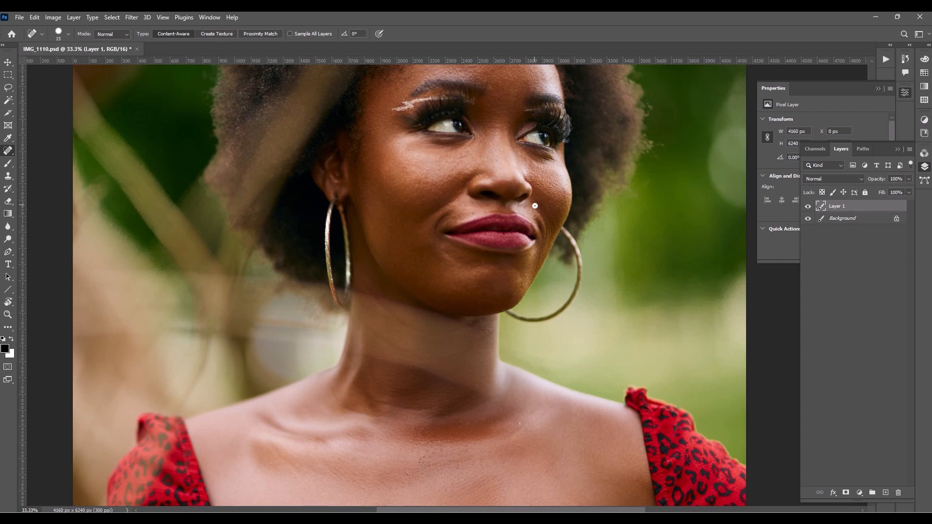
- Heal the dark spots on the upper chest and above the neckline with a 25 px Spot Healing Brush
{"action": "left_click_drag", "start_coordinate": [493, 319], "coordinate": [516, 212]}
{"action": "key", "text": "bracketright"}
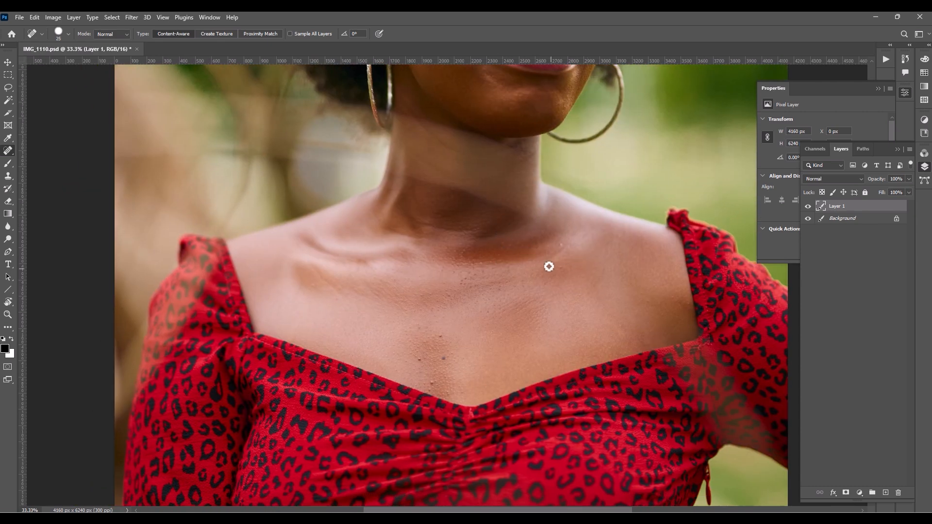
{"action": "key", "text": "bracketright"}
{"action": "left_click", "coordinate": [464, 285]}
{"action": "left_click", "coordinate": [468, 273]}
{"action": "left_click_drag", "start_coordinate": [473, 278], "coordinate": [471, 286]}
{"action": "left_click", "coordinate": [449, 290]}
{"action": "left_click", "coordinate": [419, 360]}
{"action": "mouse_move", "coordinate": [449, 375]}
{"action": "left_mouse_down"}
{"action": "mouse_move", "coordinate": [505, 293]}
{"action": "mouse_move", "coordinate": [451, 277]}
{"action": "mouse_move", "coordinate": [483, 274]}
{"action": "mouse_move", "coordinate": [427, 333]}
{"action": "mouse_move", "coordinate": [465, 377]}
{"action": "left_mouse_up"}
- Compare the portrait before and after healing by toggling the retouched layer's visibility
{"action": "left_click_drag", "start_coordinate": [460, 311], "coordinate": [464, 437]}
{"action": "left_click_drag", "start_coordinate": [439, 379], "coordinate": [428, 360]}
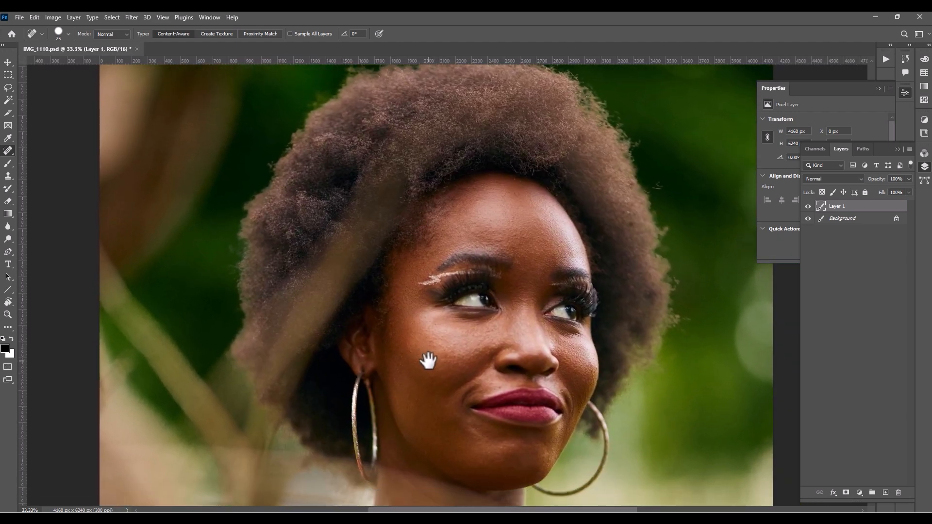
{"action": "key", "text": "ctrl+0"}
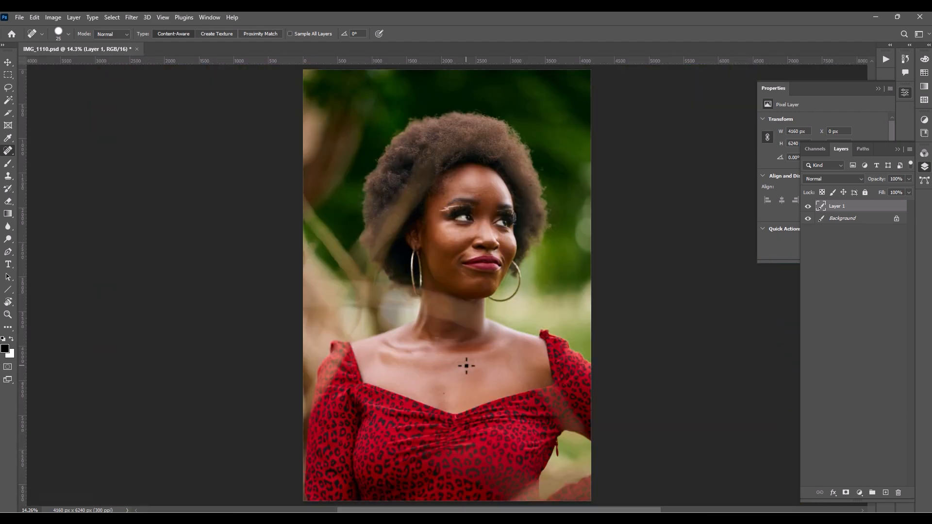
{"action": "left_click", "coordinate": [808, 206]}
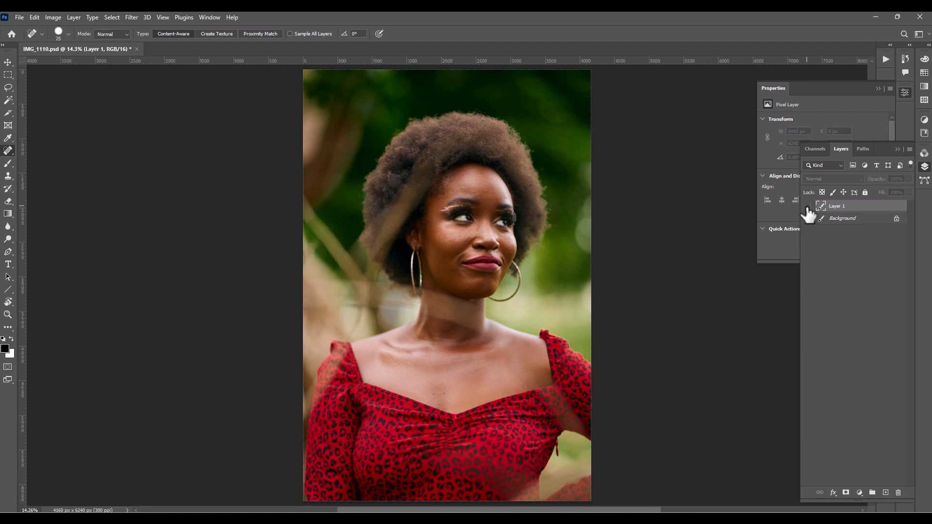
{"action": "left_click", "coordinate": [808, 207]}
{"action": "left_click", "coordinate": [808, 207]}
{"action": "left_click", "coordinate": [808, 207]}
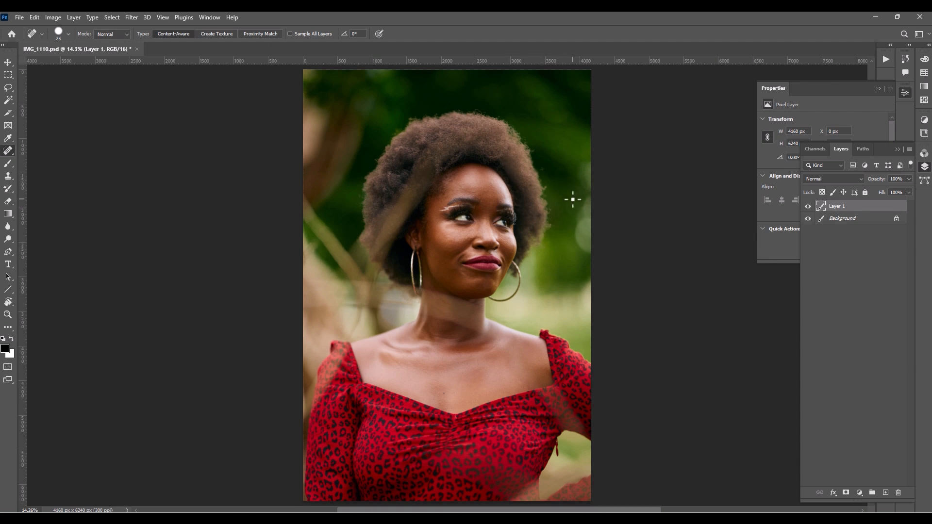
- Add a new layer above the healed one and set the Clone Stamp to 125 px, sampling Current & Below
{"action": "key", "text": "s"}
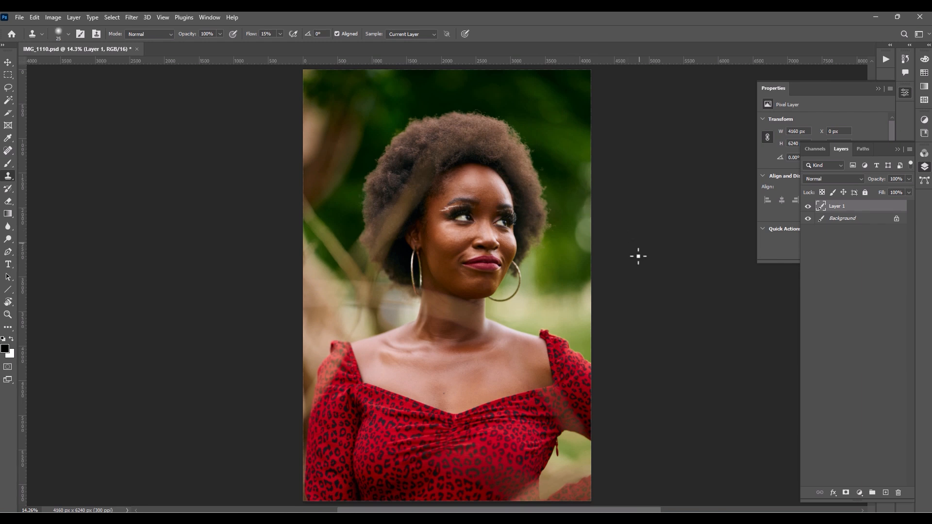
{"action": "left_click", "coordinate": [886, 494]}
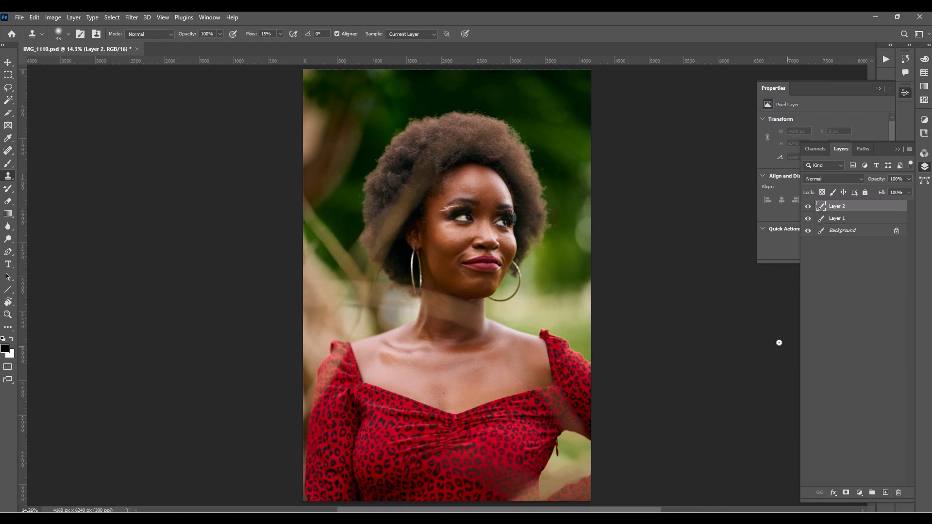
{"action": "key", "text": "bracketright"}
{"action": "key", "text": "bracketright"}
{"action": "key", "text": "bracketright"}
{"action": "key", "text": "bracketright"}
{"action": "key", "text": "ctrl+plus"}
{"action": "left_click_drag", "start_coordinate": [550, 223], "coordinate": [571, 251]}
{"action": "key", "text": "bracketleft"}
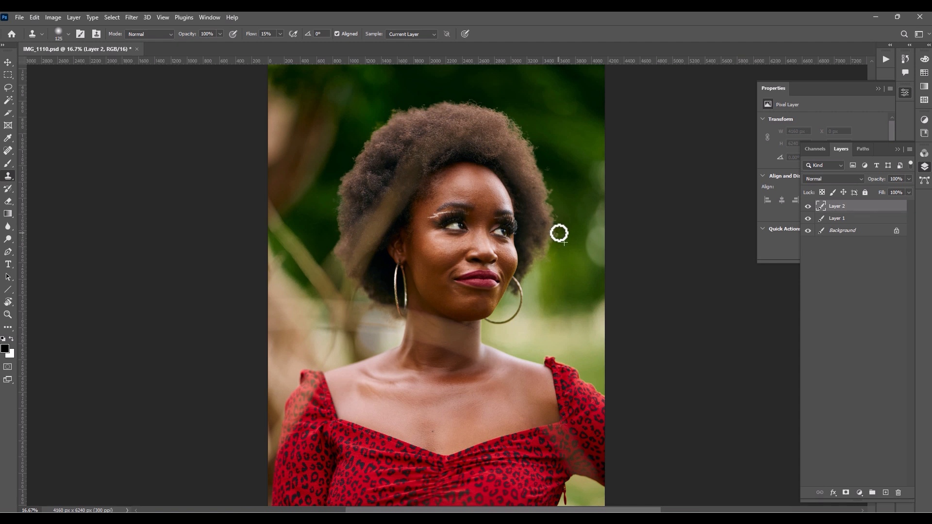
{"action": "left_click", "coordinate": [410, 34]}
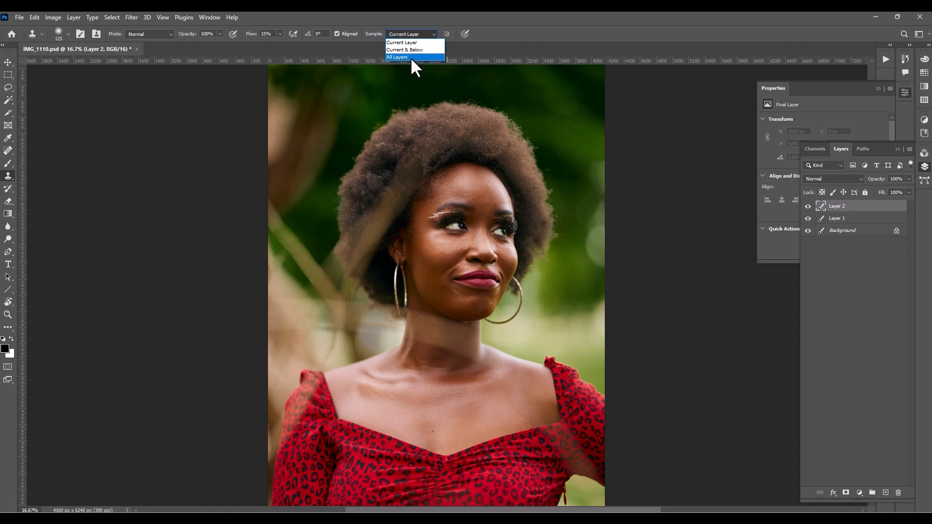
{"action": "left_click", "coordinate": [410, 50]}
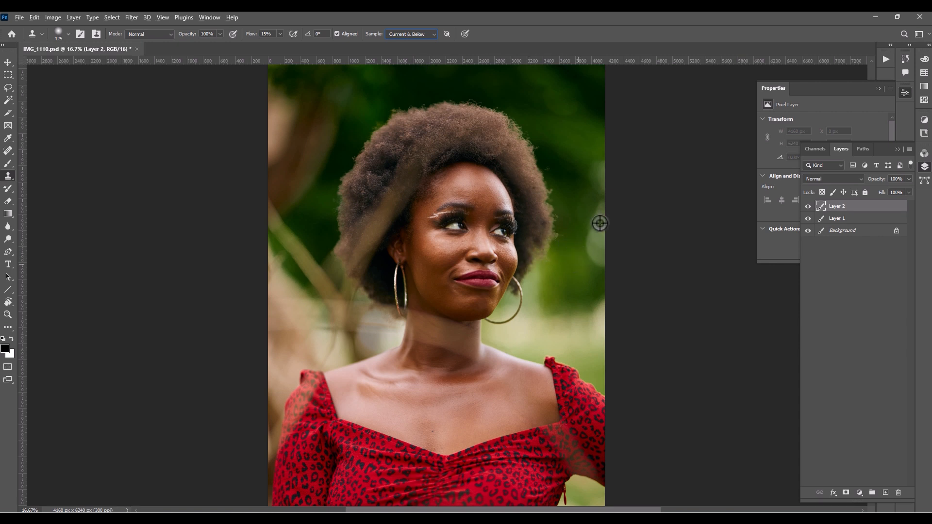
- Clone clean background over the stray hairs along both sides of the afro
{"action": "left_click", "coordinate": [569, 244], "text": "alt"}
{"action": "mouse_move", "coordinate": [566, 235]}
{"action": "left_mouse_down"}
{"action": "mouse_move", "coordinate": [547, 181]}
{"action": "mouse_move", "coordinate": [558, 171]}
{"action": "mouse_move", "coordinate": [549, 168]}
{"action": "mouse_move", "coordinate": [552, 180]}
{"action": "mouse_move", "coordinate": [543, 167]}
{"action": "mouse_move", "coordinate": [558, 158]}
{"action": "mouse_move", "coordinate": [547, 160]}
{"action": "mouse_move", "coordinate": [547, 175]}
{"action": "mouse_move", "coordinate": [535, 129]}
{"action": "mouse_move", "coordinate": [487, 101]}
{"action": "mouse_move", "coordinate": [397, 96]}
{"action": "mouse_move", "coordinate": [348, 150]}
{"action": "mouse_move", "coordinate": [327, 202]}
{"action": "mouse_move", "coordinate": [335, 208]}
{"action": "mouse_move", "coordinate": [341, 176]}
{"action": "mouse_move", "coordinate": [337, 186]}
{"action": "left_mouse_up"}
{"action": "left_click", "coordinate": [331, 191], "text": "alt"}
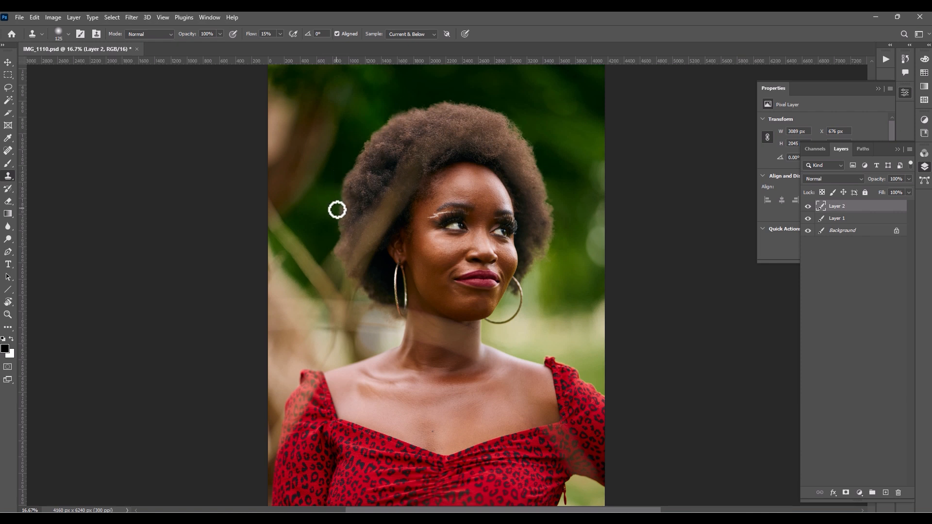
- Clone out the stray hairs under the afro near both hoop earrings using nearby background
{"action": "left_click_drag", "start_coordinate": [333, 218], "coordinate": [326, 149]}
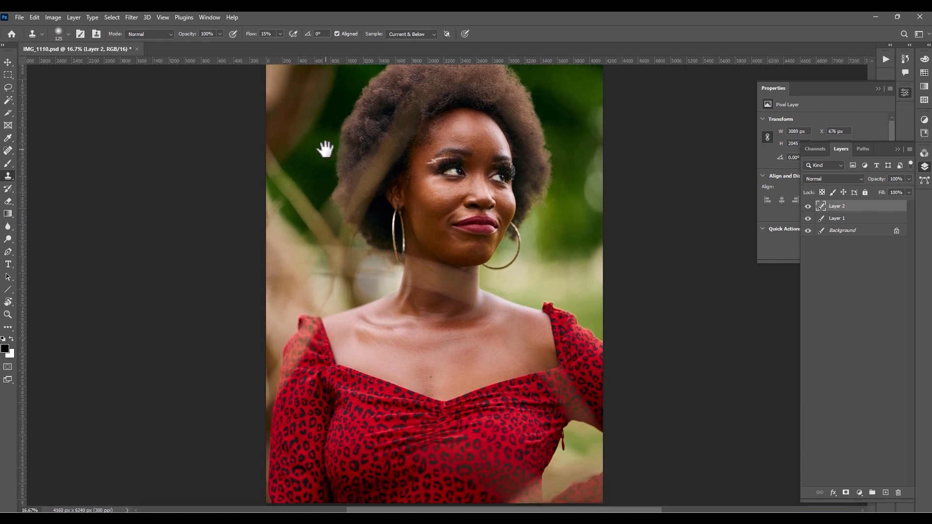
{"action": "left_click", "coordinate": [364, 262], "text": "alt"}
{"action": "left_click_drag", "start_coordinate": [368, 260], "coordinate": [360, 260]}
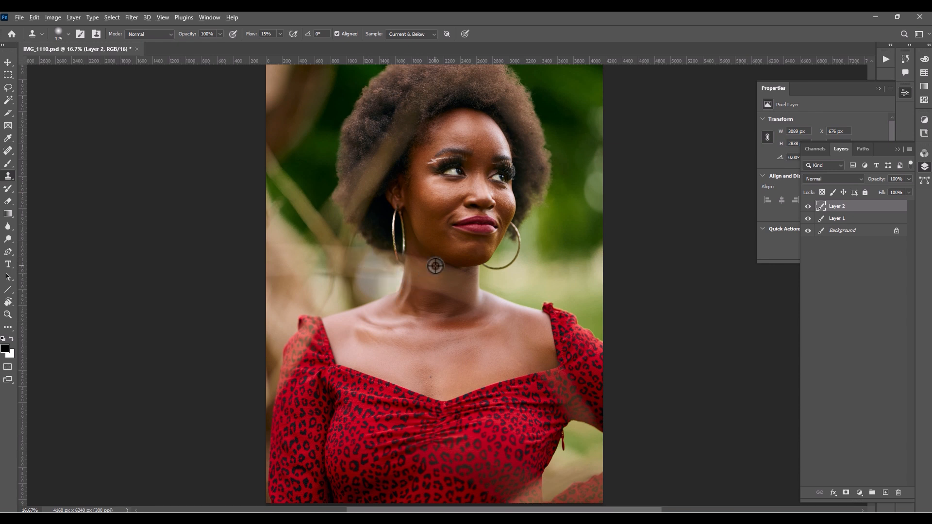
{"action": "left_click", "coordinate": [509, 250], "text": "alt"}
{"action": "left_click_drag", "start_coordinate": [515, 242], "coordinate": [512, 245]}
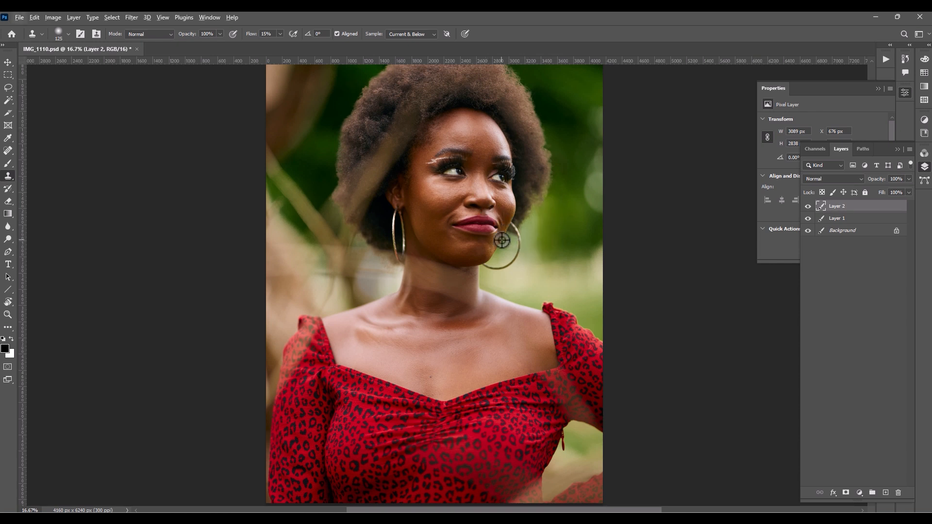
{"action": "scroll", "coordinate": [502, 239], "scroll_direction": "down", "scroll_amount": 1}
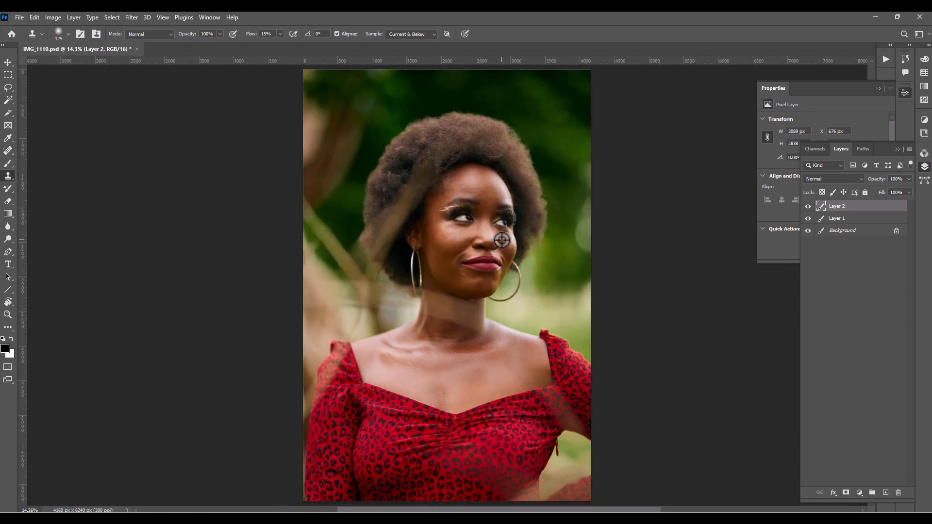
- Compare the portrait before and after the hair cleanup by toggling the visibility of Layer 2
{"action": "left_click", "coordinate": [809, 206]}
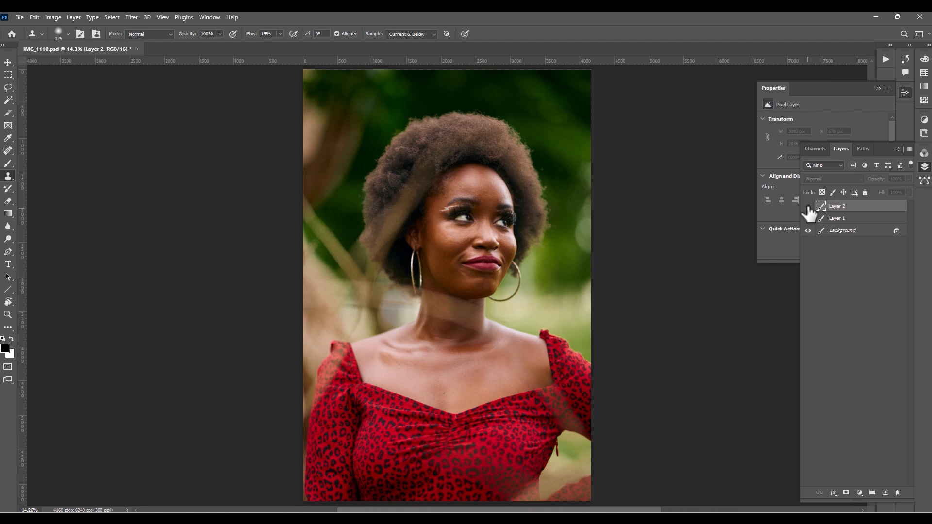
{"action": "left_click", "coordinate": [809, 207]}
{"action": "left_click", "coordinate": [808, 206]}
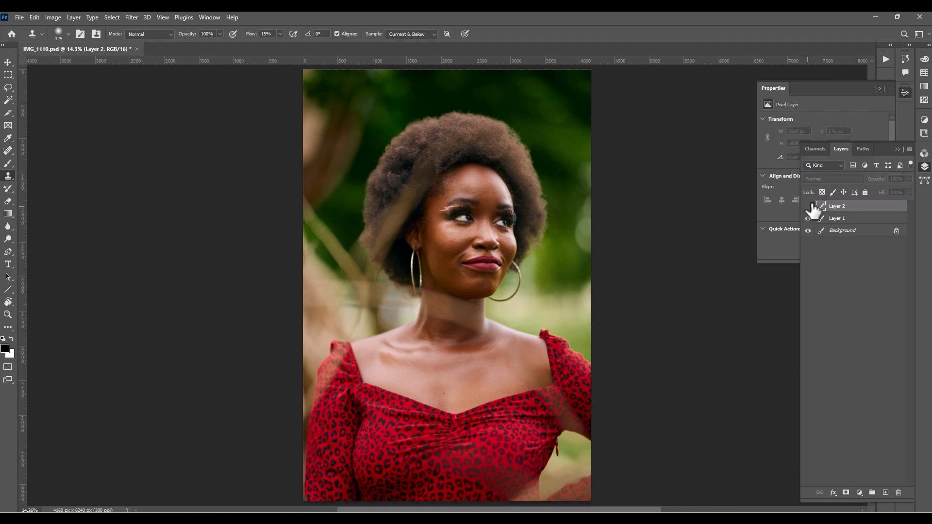
{"action": "left_click", "coordinate": [809, 206]}
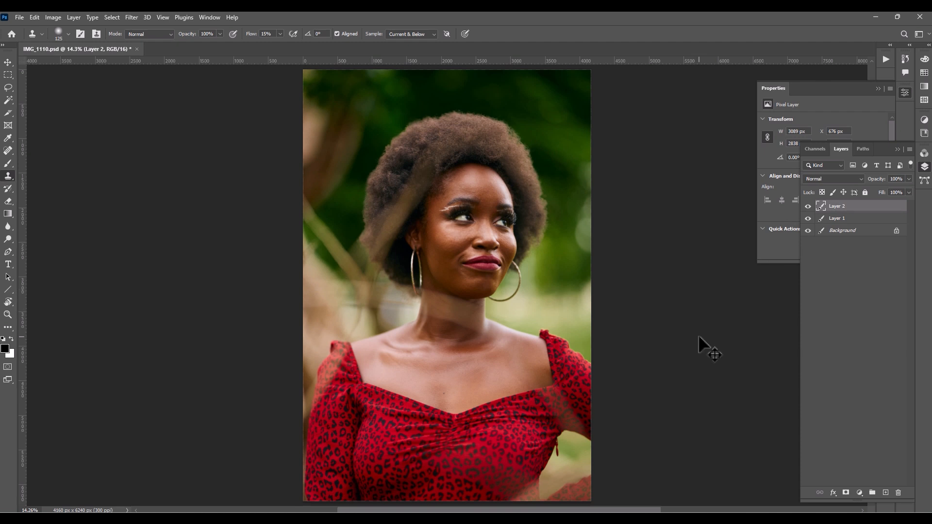
- Stamp all visible layers into a new merged layer and open it in Liquify with the Forward Warp tool
{"action": "key", "text": "ctrl+shift+alt+e"}
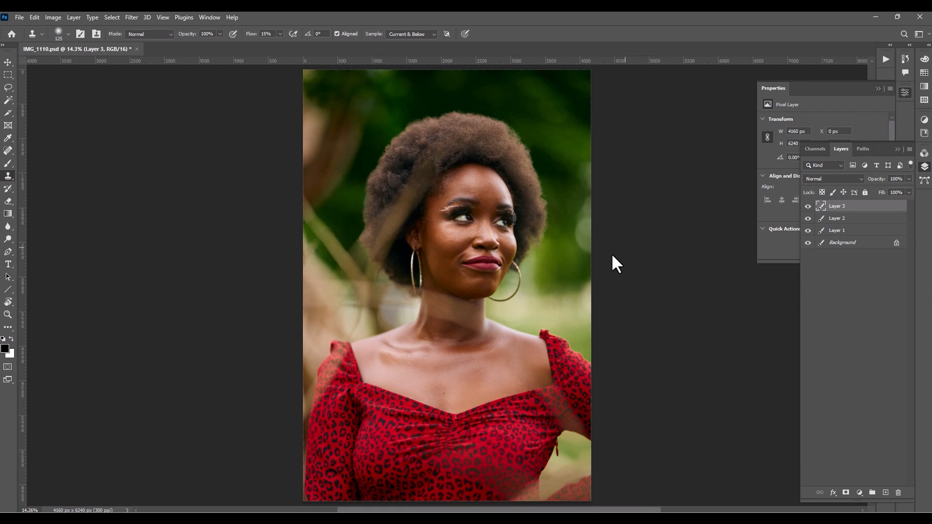
{"action": "key", "text": "ctrl+shift+x"}
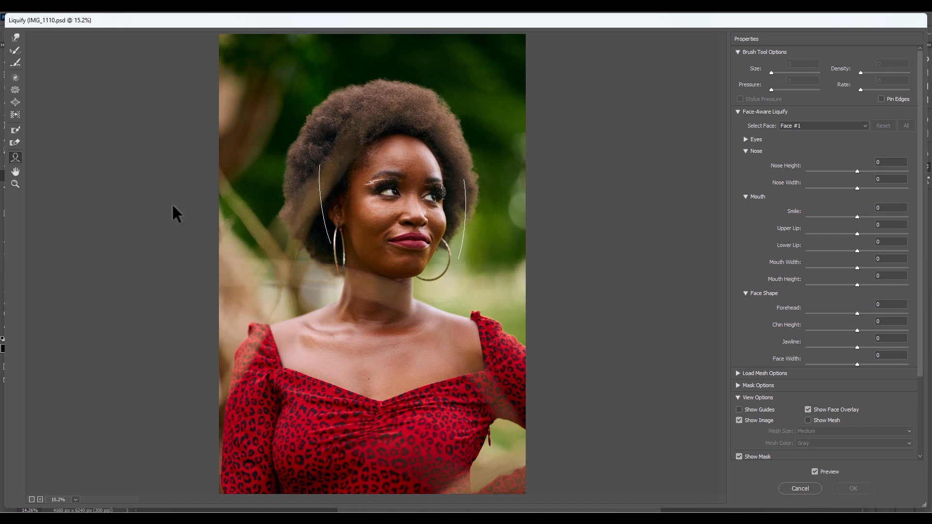
{"action": "left_click", "coordinate": [15, 37]}
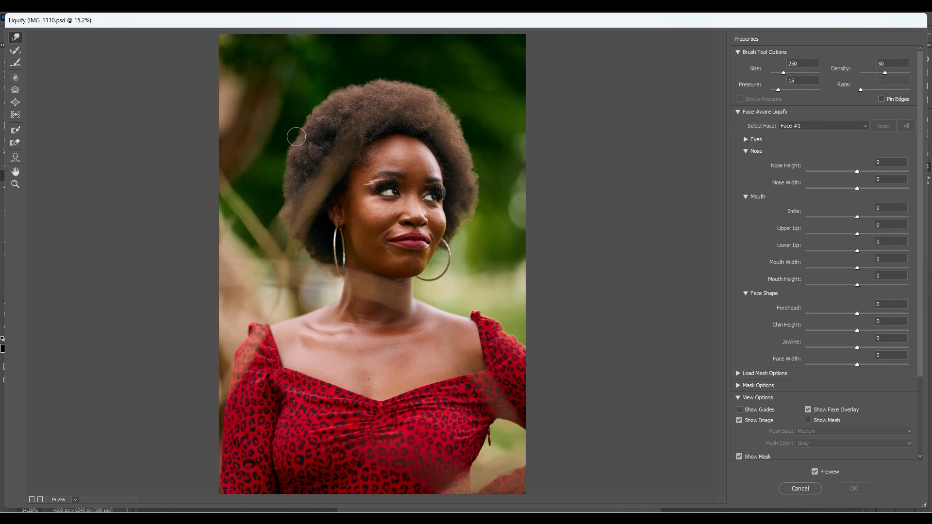
- Even out the outline of the afro on both sides with Forward Warp, using brush sizes between 125 and 400
{"action": "left_click_drag", "start_coordinate": [297, 138], "coordinate": [299, 137]}
{"action": "key", "text": "bracketright"}
{"action": "key", "text": "bracketright"}
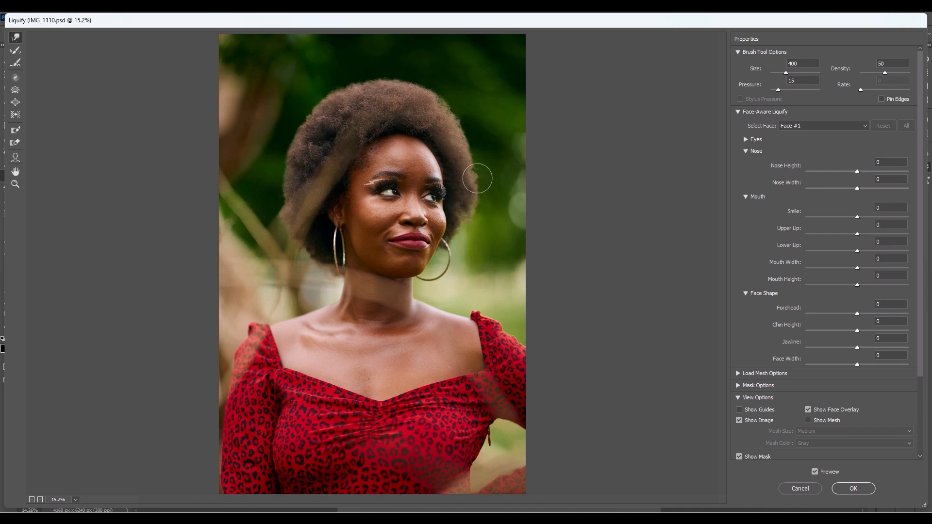
{"action": "key", "text": "bracketleft"}
{"action": "key", "text": "bracketleft"}
{"action": "key", "text": "bracketleft"}
{"action": "key", "text": "bracketleft"}
{"action": "key", "text": "bracketleft"}
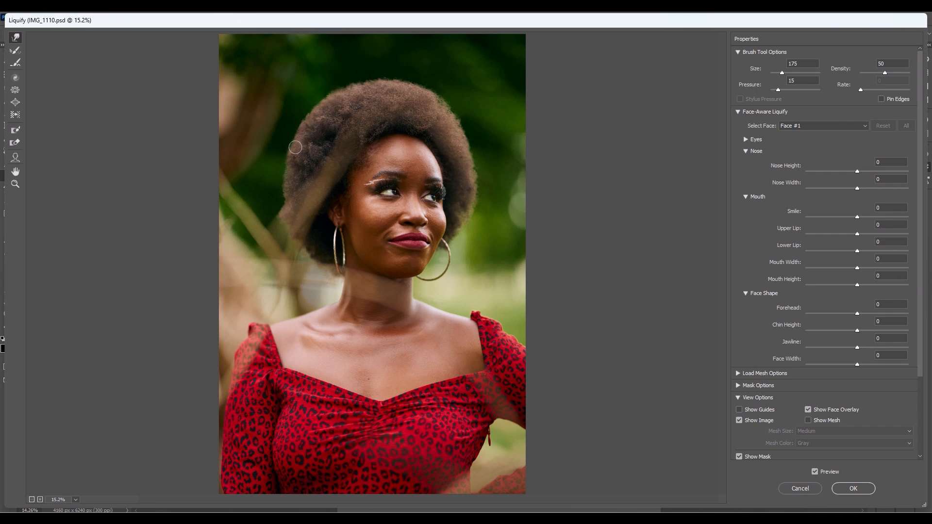
{"action": "key", "text": "bracketright"}
- Compare the original and the warped hair outline by toggling the Liquify preview
{"action": "left_click", "coordinate": [814, 471]}
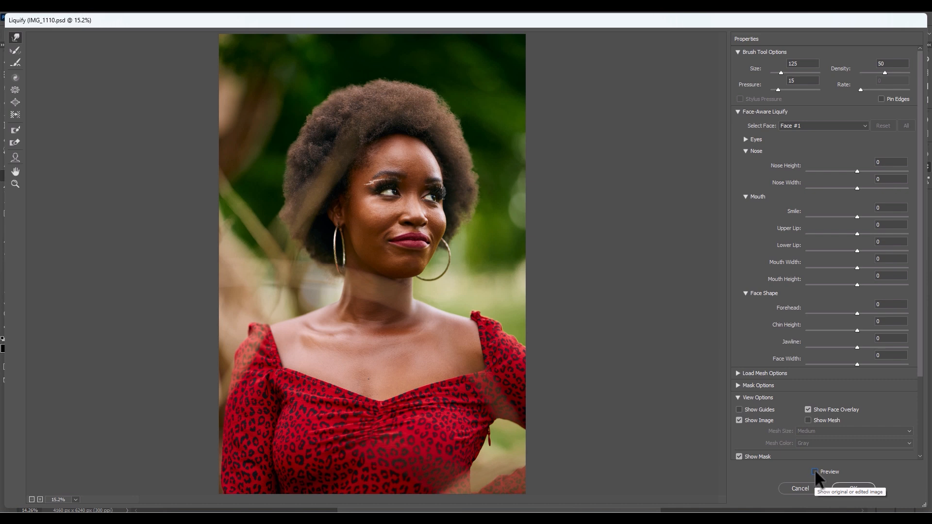
{"action": "left_click", "coordinate": [815, 472]}
{"action": "left_click", "coordinate": [816, 473]}
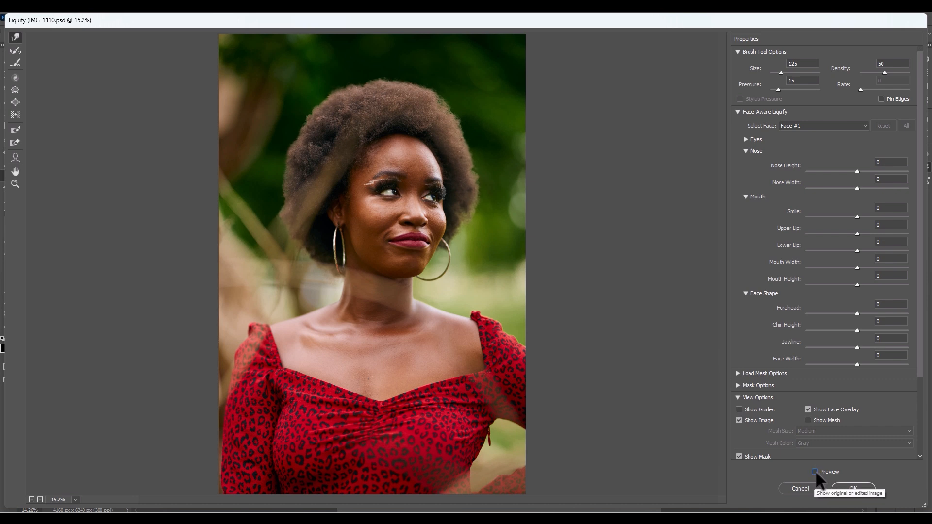
{"action": "left_click", "coordinate": [816, 471]}
{"action": "left_click", "coordinate": [816, 470]}
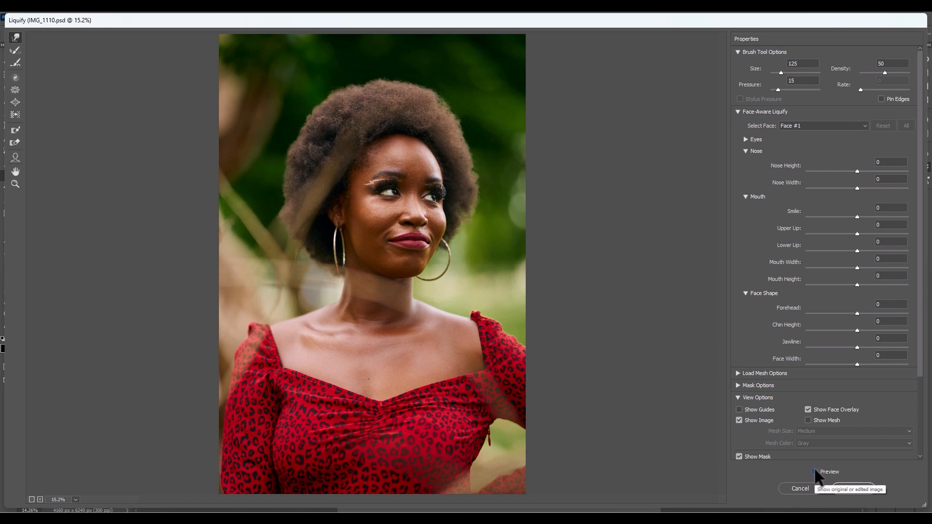
{"action": "left_click", "coordinate": [815, 471]}
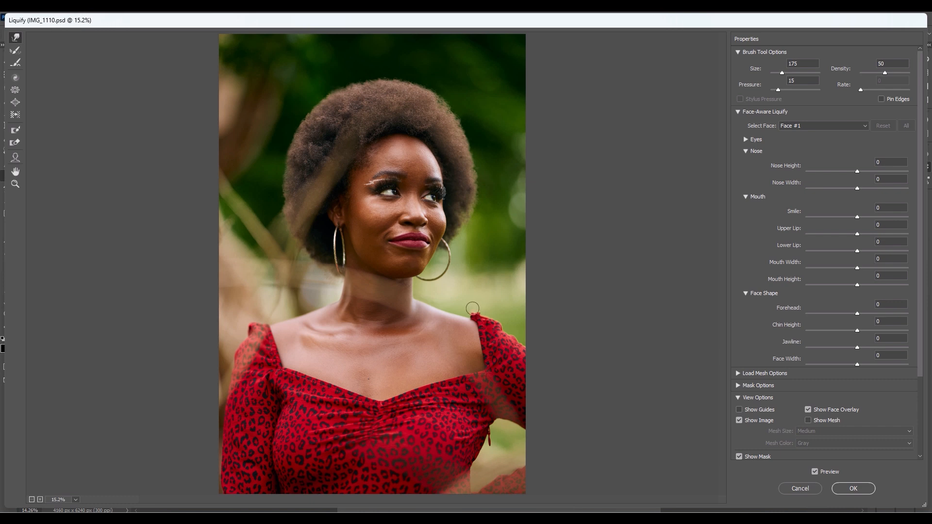
- Smooth the dress outline at the raised shoulder edge and along the waist beside the arm with Forward Warp
{"action": "key", "text": "bracketright"}
{"action": "key", "text": "bracketright"}
{"action": "key", "text": "bracketright"}
{"action": "key", "text": "bracketright"}
{"action": "key", "text": "bracketright"}
{"action": "key", "text": "bracketright"}
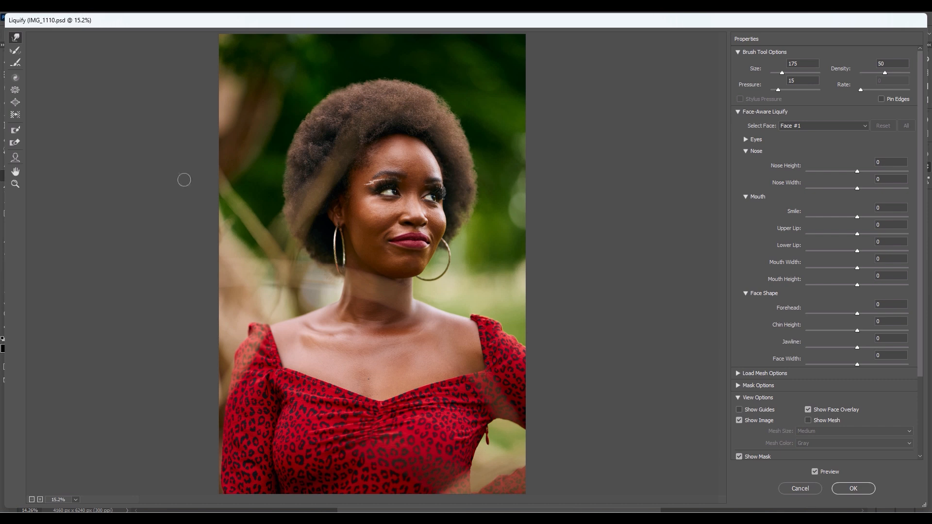
- Refine the face in Liquify with Upper Lip 20, Mouth Width -100 and Face Width -60, apply it, and compare with the original background
{"action": "left_click", "coordinate": [16, 158]}
{"action": "left_click_drag", "start_coordinate": [343, 233], "coordinate": [412, 232]}
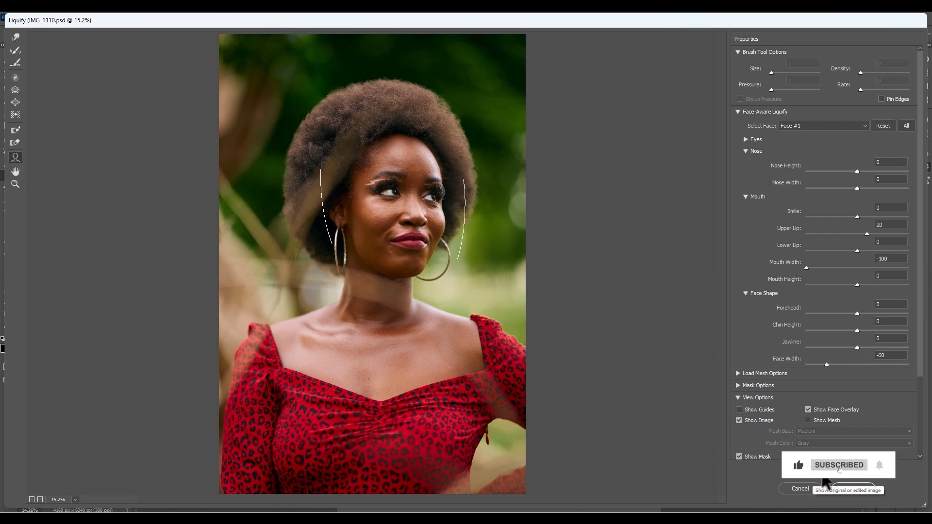
{"action": "left_click", "coordinate": [853, 489]}
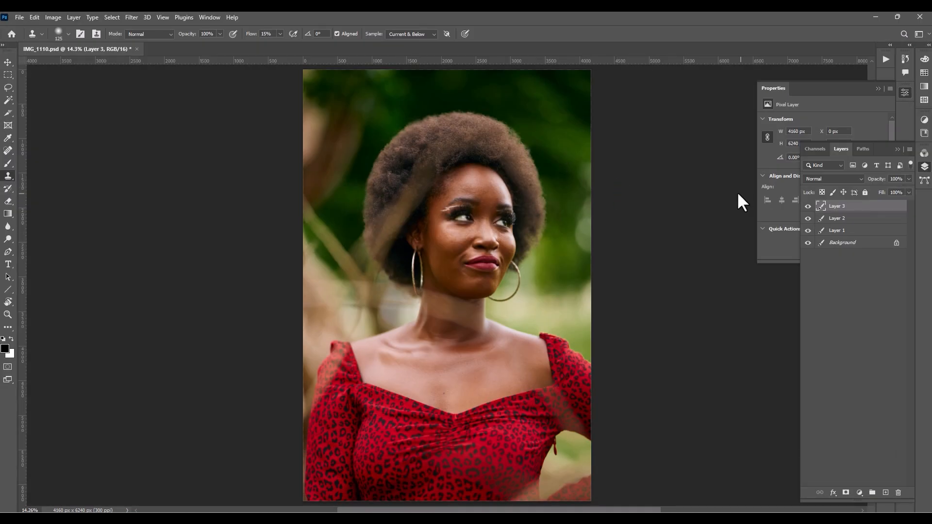
{"action": "left_click", "coordinate": [808, 244], "text": "alt"}
{"action": "left_click", "coordinate": [807, 244], "text": "alt"}
- Remove the dangling zipper pull at the side of the dress with an enlarged Content-Aware Spot Healing Brush
{"action": "key", "text": "ctrl+plus"}
{"action": "key", "text": "ctrl+plus"}
{"action": "key", "text": "ctrl+plus"}
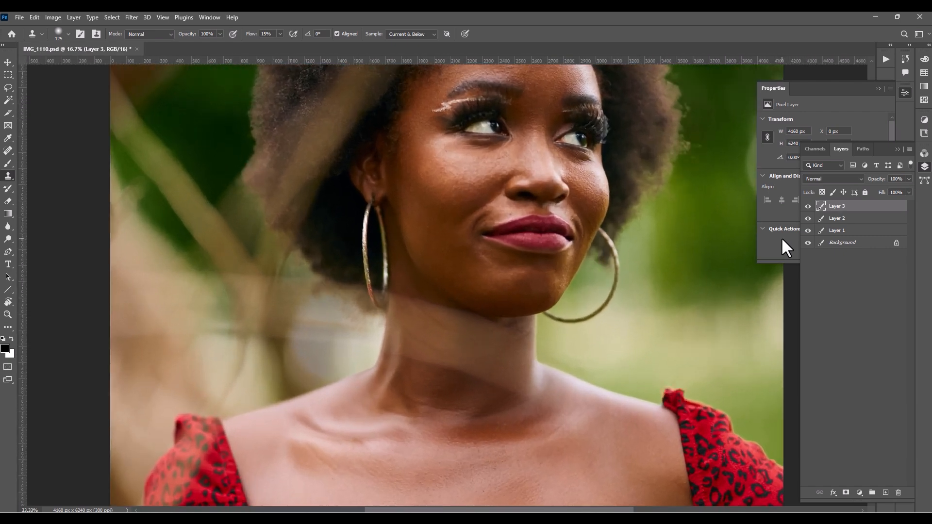
{"action": "left_click_drag", "start_coordinate": [552, 323], "coordinate": [503, 117]}
{"action": "left_click_drag", "start_coordinate": [595, 473], "coordinate": [528, 198]}
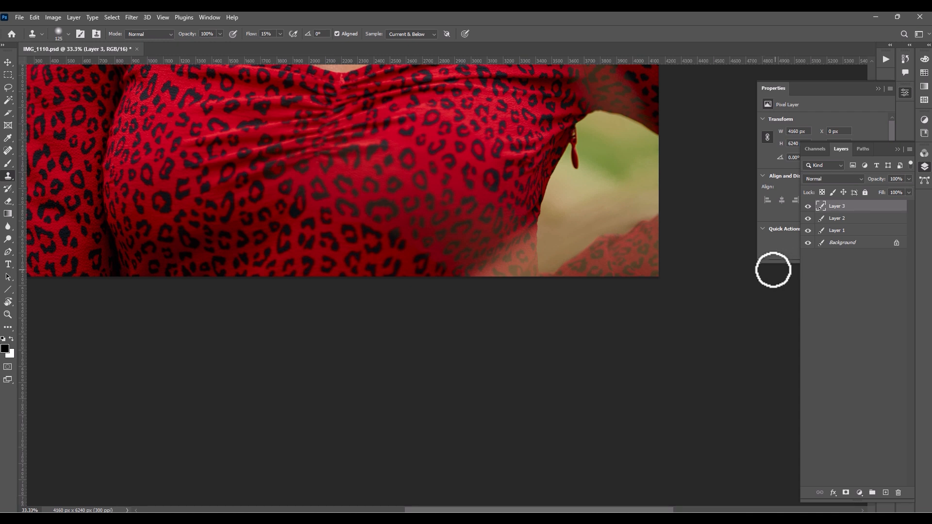
{"action": "key", "text": "j"}
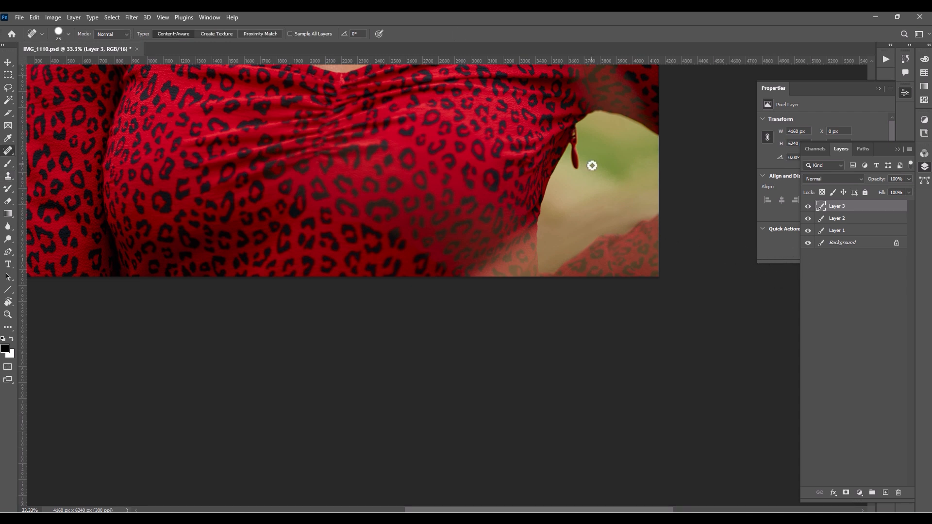
{"action": "key", "text": "bracketright"}
{"action": "key", "text": "bracketright"}
{"action": "key", "text": "bracketright"}
{"action": "key", "text": "bracketright"}
{"action": "key", "text": "bracketright"}
{"action": "key", "text": "bracketright"}
{"action": "key", "text": "bracketright"}
{"action": "left_click_drag", "start_coordinate": [577, 139], "coordinate": [576, 168]}
{"action": "key", "text": "bracketleft"}
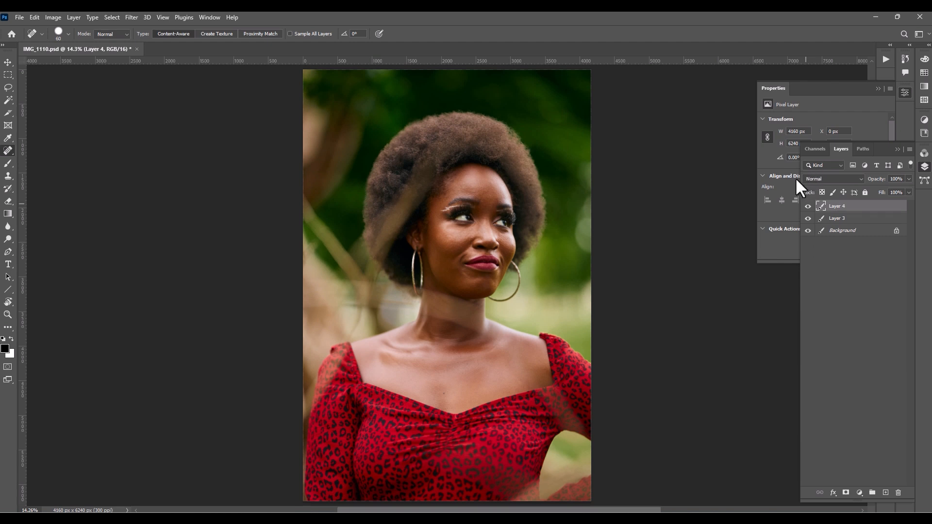
- Run the Frequency Separation 16Bit action and move its Gaussian Blur dialog clear of the portrait
{"action": "left_click", "coordinate": [885, 59]}
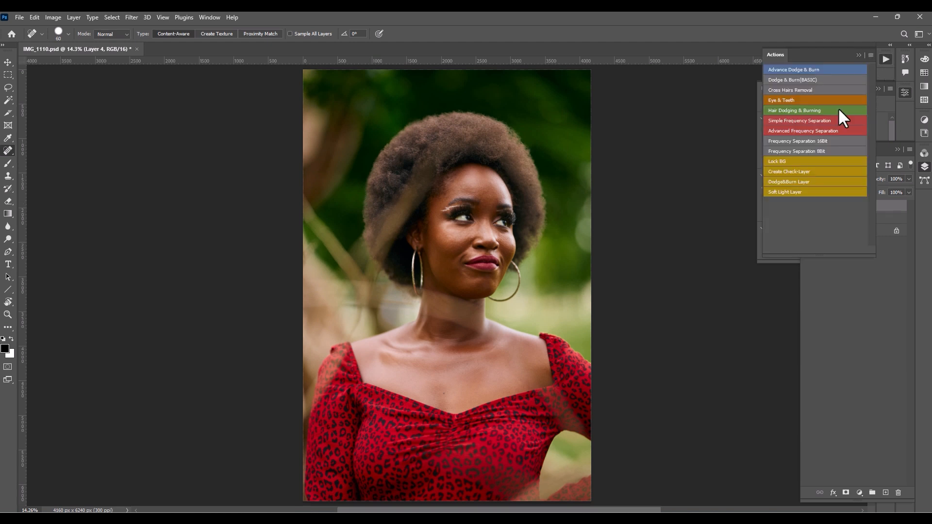
{"action": "left_click", "coordinate": [780, 142]}
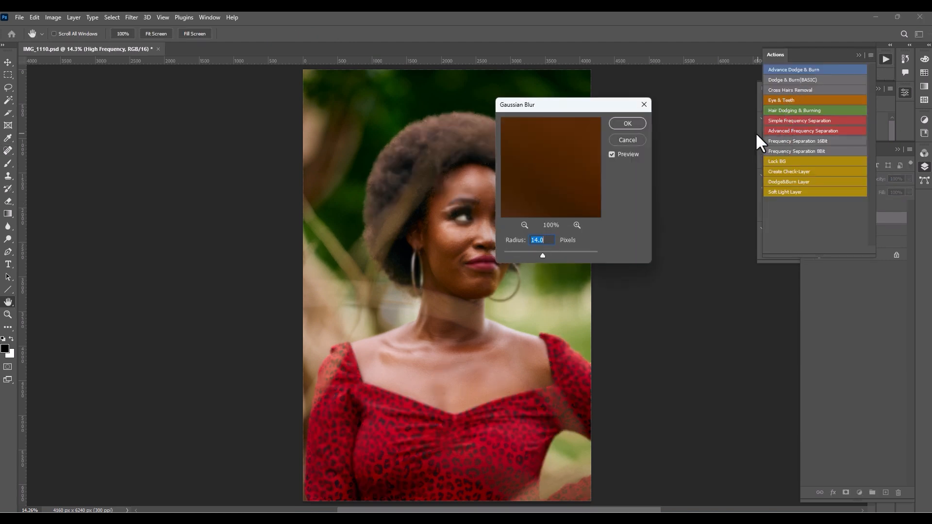
{"action": "left_click", "coordinate": [474, 220]}
{"action": "left_click_drag", "start_coordinate": [547, 104], "coordinate": [679, 94]}
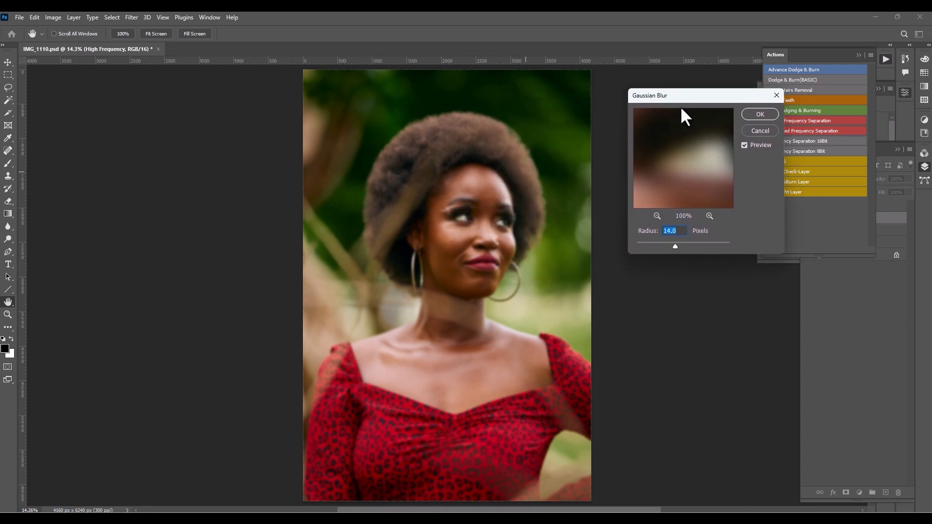
- Examine the whole face and hair in the Gaussian Blur preview at 8%
{"action": "left_click_drag", "start_coordinate": [699, 160], "coordinate": [689, 150]}
{"action": "left_click", "coordinate": [657, 216]}
{"action": "left_click", "coordinate": [657, 216]}
{"action": "left_click", "coordinate": [657, 215]}
{"action": "left_click", "coordinate": [657, 215]}
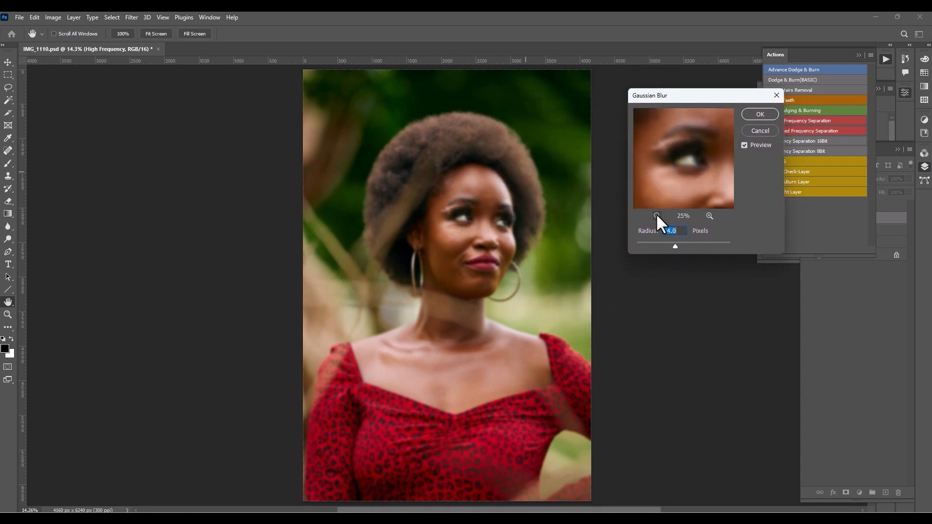
{"action": "left_click", "coordinate": [656, 215]}
{"action": "left_click", "coordinate": [656, 215]}
{"action": "left_click", "coordinate": [655, 216]}
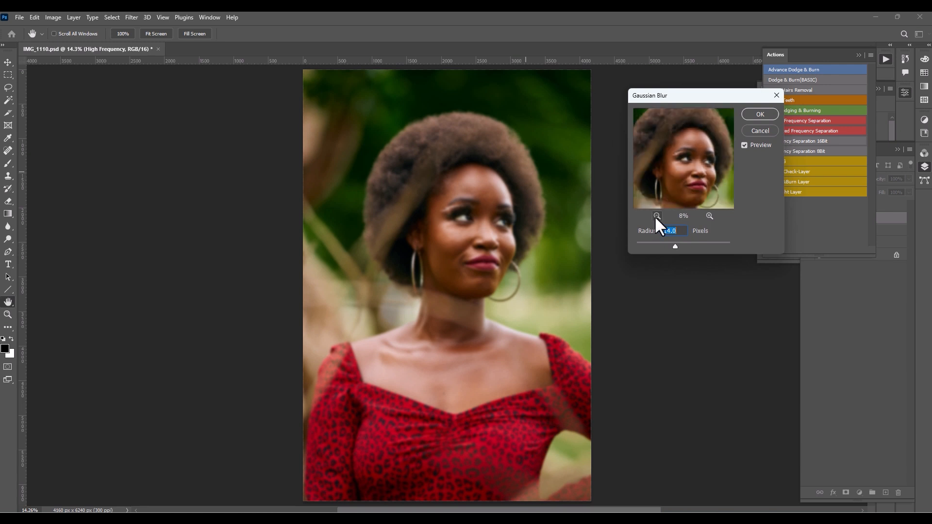
{"action": "left_click_drag", "start_coordinate": [676, 181], "coordinate": [673, 185]}
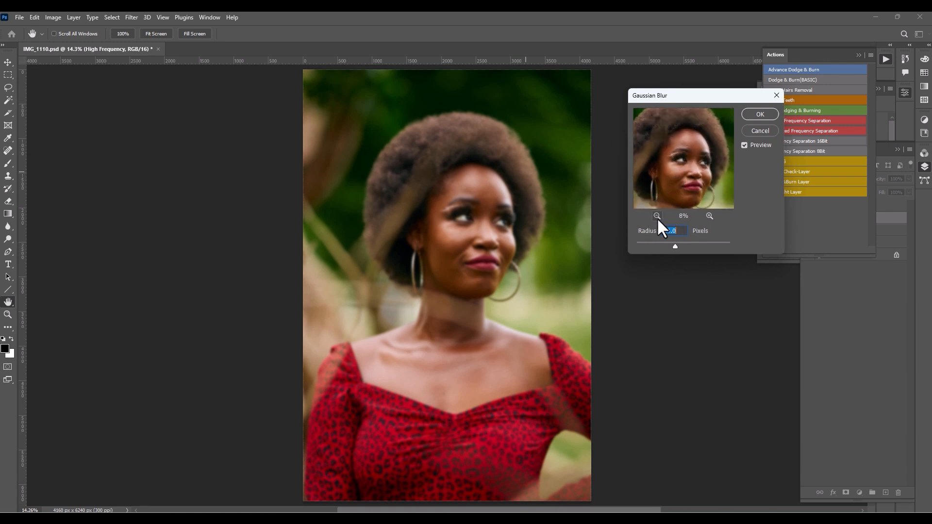
- Set the Gaussian Blur radius to 5.4 pixels and confirm it to complete the frequency separation
{"action": "mouse_move", "coordinate": [649, 238]}
{"action": "left_mouse_down"}
{"action": "mouse_move", "coordinate": [625, 239]}
{"action": "mouse_move", "coordinate": [651, 239]}
{"action": "mouse_move", "coordinate": [640, 239]}
{"action": "left_mouse_up"}
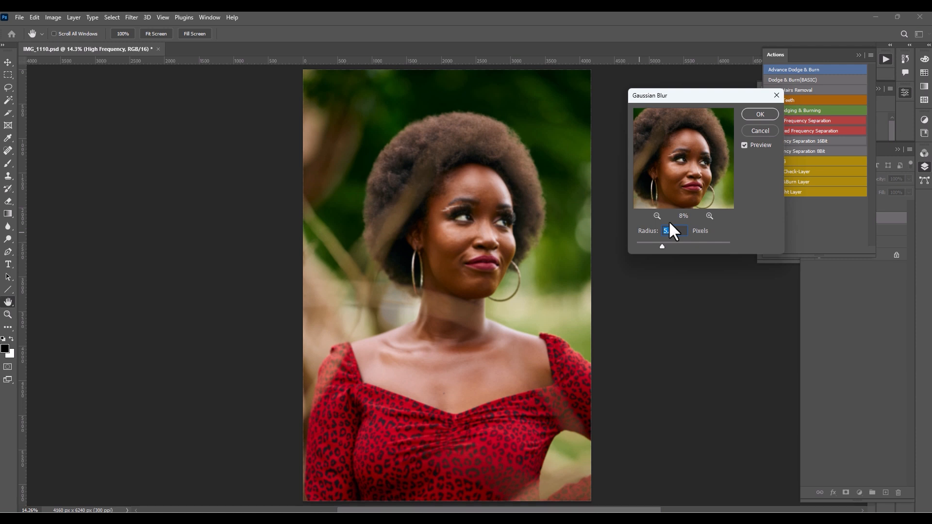
{"action": "left_click_drag", "start_coordinate": [683, 175], "coordinate": [677, 179]}
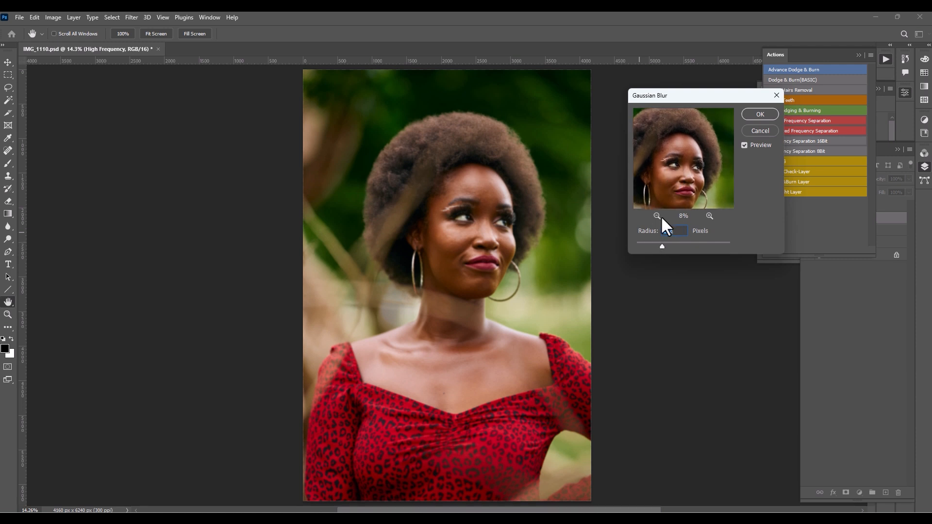
{"action": "left_click_drag", "start_coordinate": [649, 238], "coordinate": [650, 238]}
{"action": "left_click", "coordinate": [681, 179]}
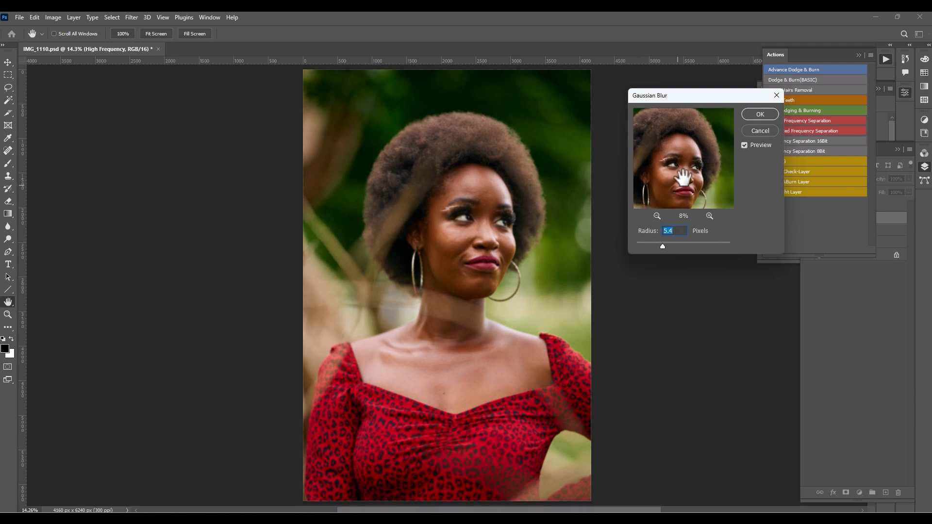
{"action": "left_click", "coordinate": [684, 179]}
{"action": "left_click_drag", "start_coordinate": [683, 178], "coordinate": [685, 176]}
{"action": "left_click", "coordinate": [758, 115]}
{"action": "key", "text": "j"}
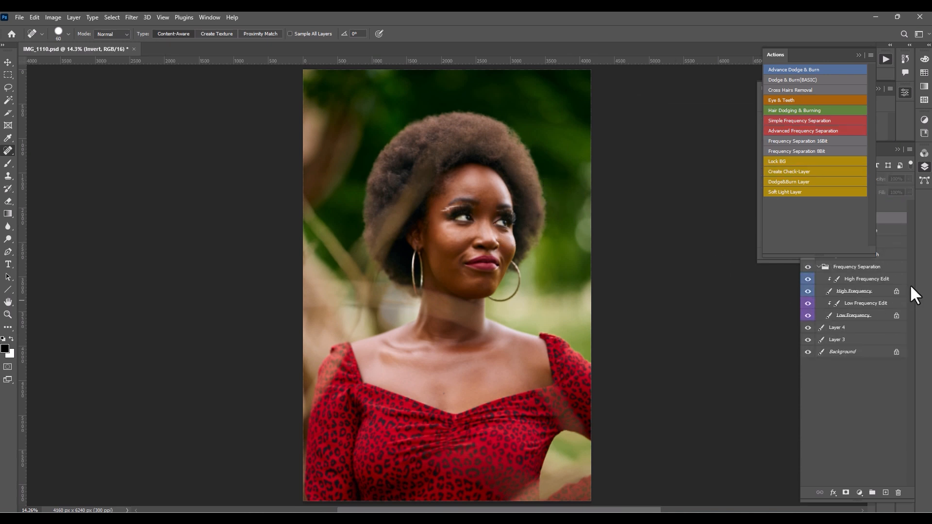
- Create a second window for IMG_1110.psd and tile both windows vertically
{"action": "left_click", "coordinate": [910, 286]}
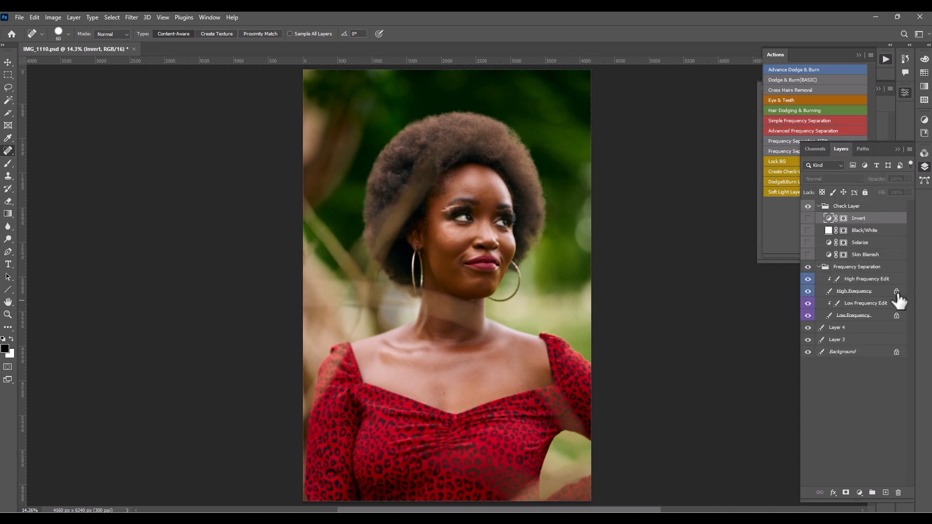
{"action": "left_click", "coordinate": [209, 17]}
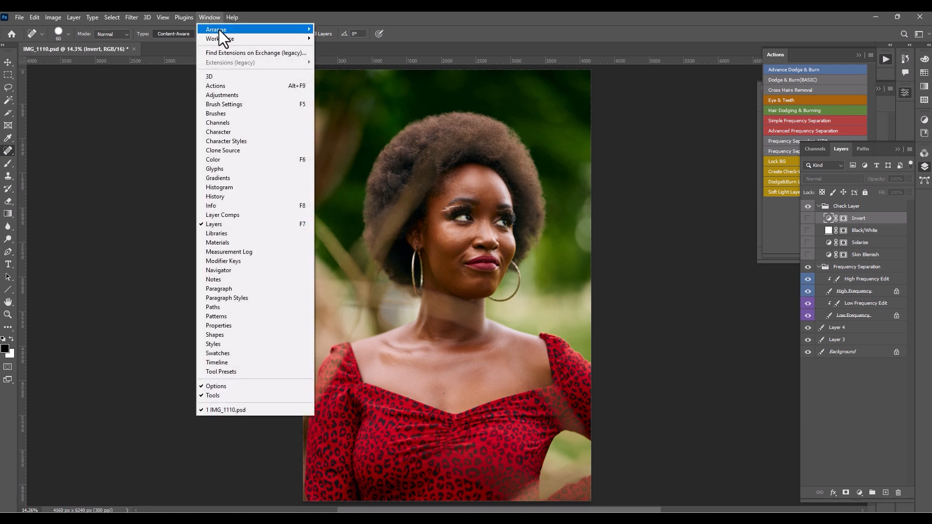
{"action": "mouse_move", "coordinate": [225, 31]}
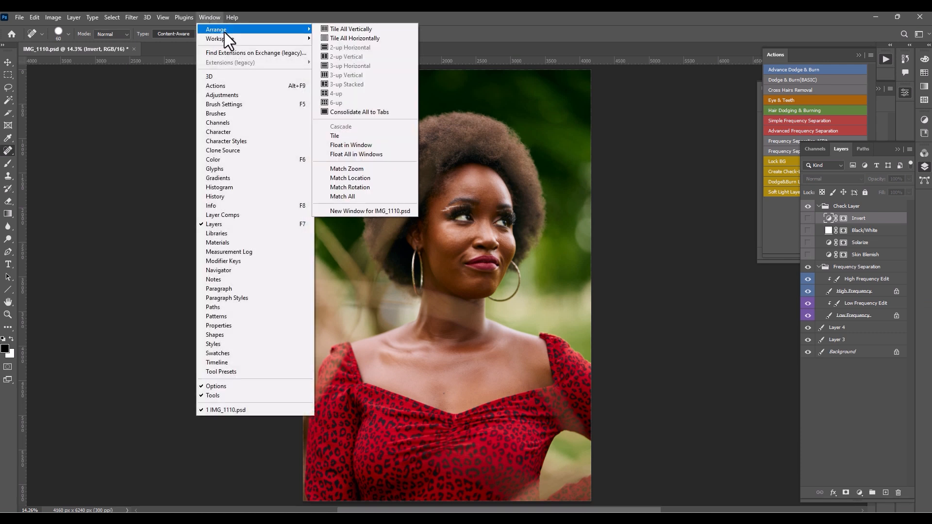
{"action": "left_click", "coordinate": [352, 210]}
{"action": "left_click", "coordinate": [203, 16]}
{"action": "mouse_move", "coordinate": [216, 30]}
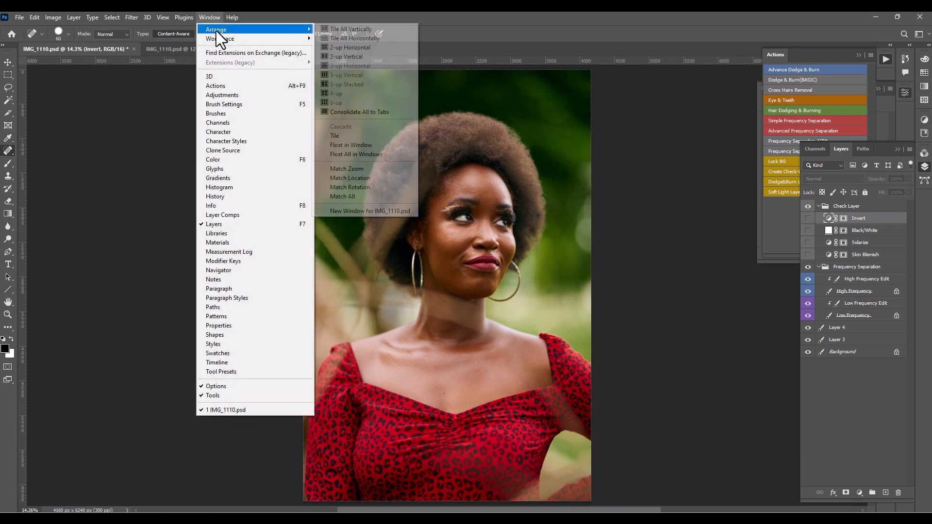
{"action": "left_click", "coordinate": [340, 30]}
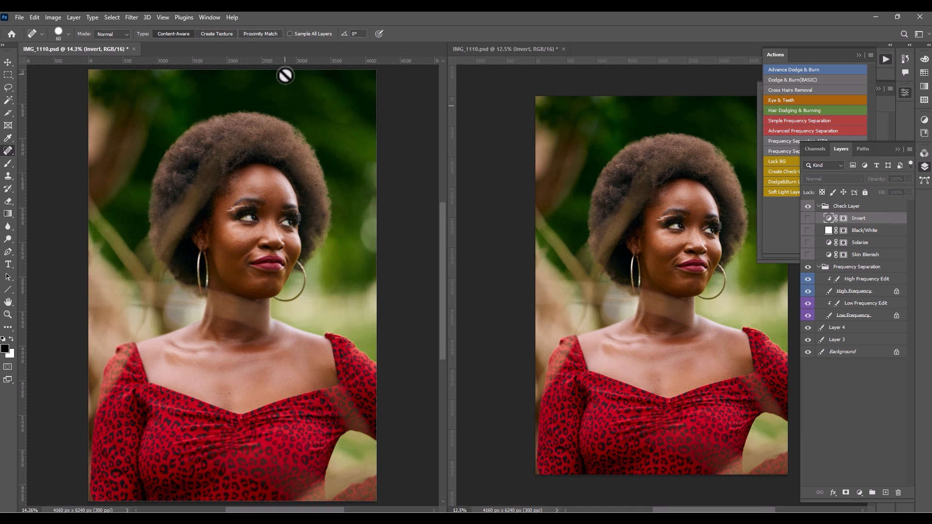
- Hide the High Frequency layer and show the Black/White check layer, keeping the low-frequency layers visible
{"action": "left_click", "coordinate": [808, 303]}
{"action": "left_click", "coordinate": [808, 292]}
{"action": "left_click", "coordinate": [808, 303]}
{"action": "left_click", "coordinate": [808, 231]}
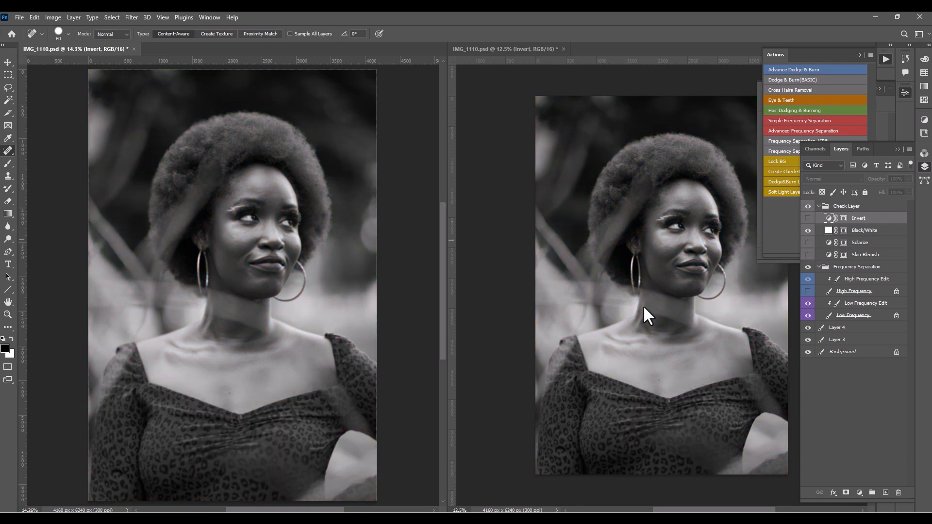
{"action": "key", "text": "ctrl+plus"}
{"action": "key", "text": "ctrl+plus"}
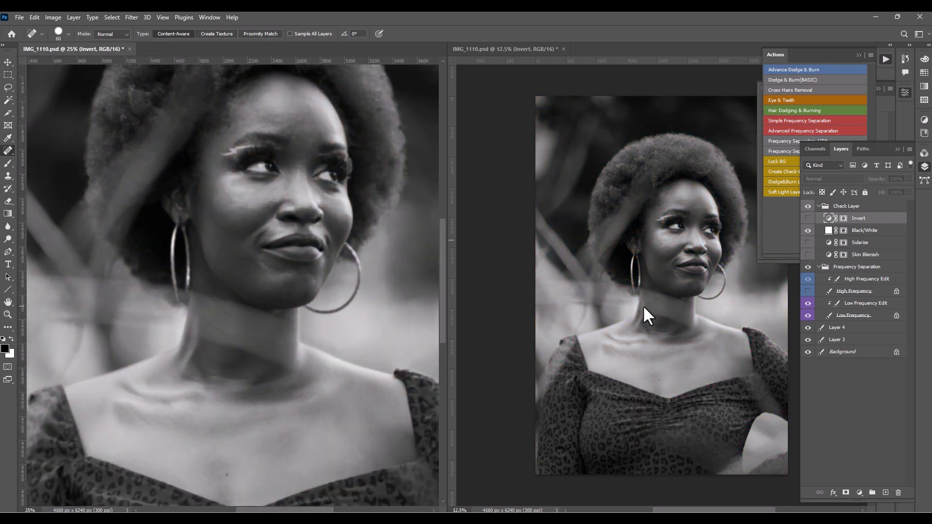
- On the Low Frequency Edit layer, blend the forehead skin with the Mixer Brush at sizes between 200 and 250
{"action": "mouse_move", "coordinate": [267, 169]}
{"action": "left_mouse_down"}
{"action": "mouse_move", "coordinate": [273, 201]}
{"action": "mouse_move", "coordinate": [291, 184]}
{"action": "left_mouse_up"}
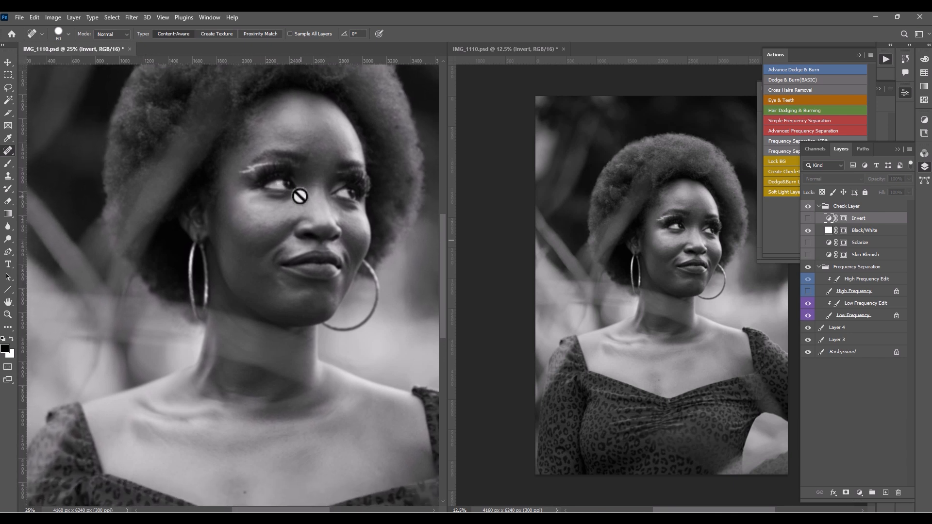
{"action": "left_click", "coordinate": [855, 304]}
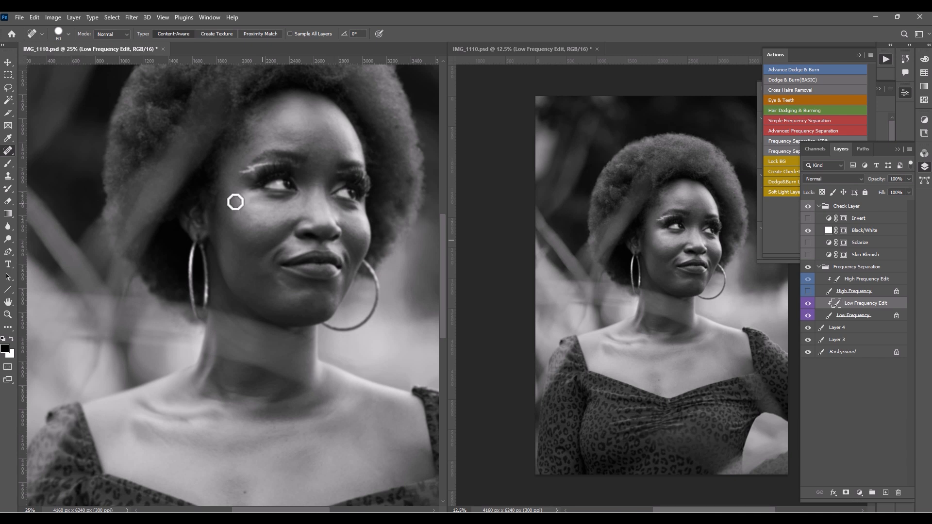
{"action": "right_click", "coordinate": [6, 164]}
{"action": "left_click", "coordinate": [46, 188]}
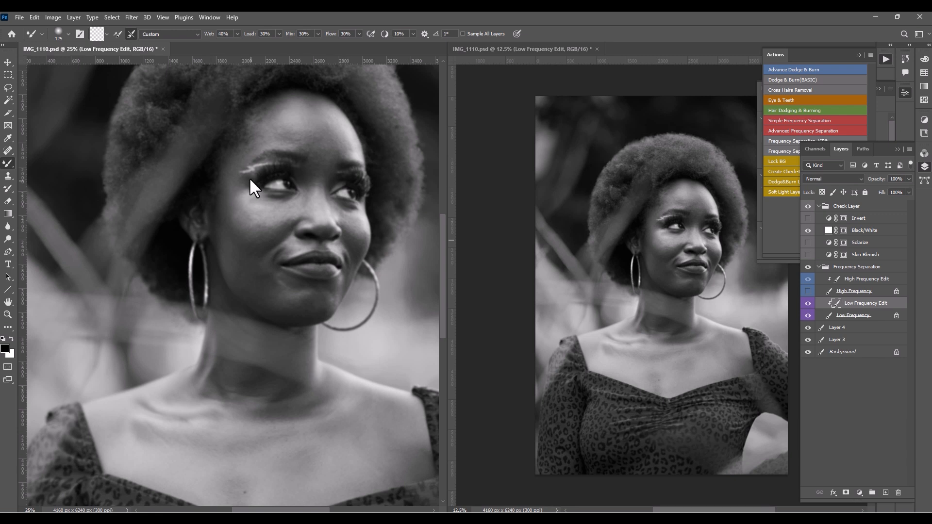
{"action": "left_click_drag", "start_coordinate": [239, 187], "coordinate": [267, 233]}
{"action": "key", "text": "bracketright"}
{"action": "key", "text": "bracketright"}
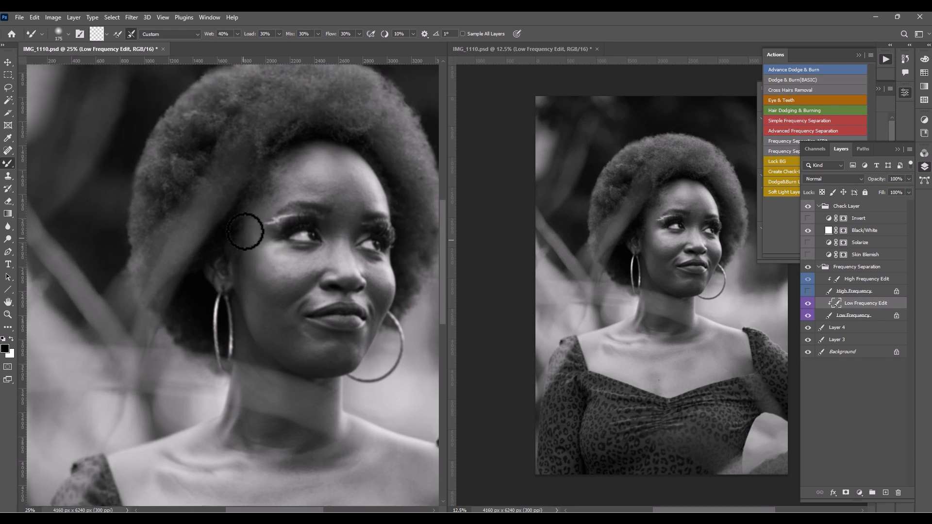
{"action": "key", "text": "bracketright"}
{"action": "key", "text": "bracketright"}
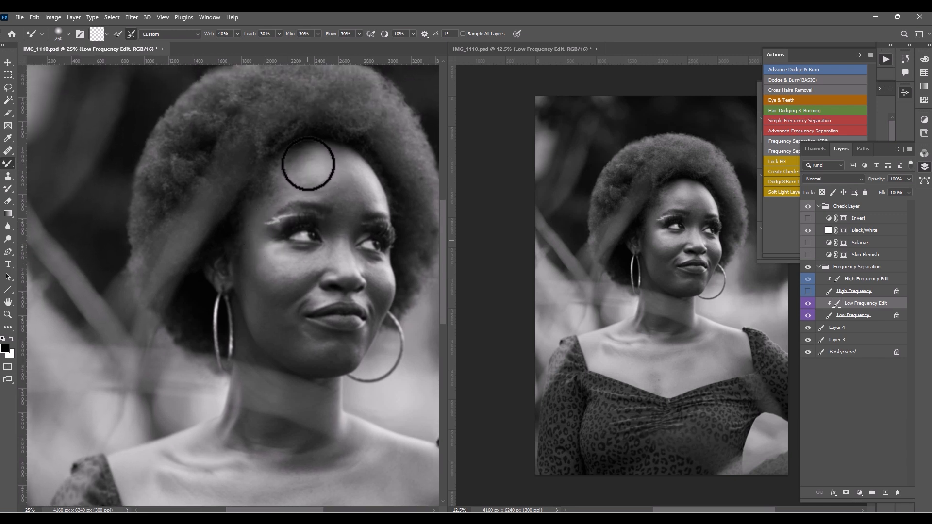
{"action": "mouse_move", "coordinate": [308, 164]}
{"action": "left_mouse_down"}
{"action": "mouse_move", "coordinate": [333, 152]}
{"action": "mouse_move", "coordinate": [301, 166]}
{"action": "mouse_move", "coordinate": [316, 152]}
{"action": "mouse_move", "coordinate": [339, 160]}
{"action": "mouse_move", "coordinate": [309, 175]}
{"action": "left_mouse_up"}
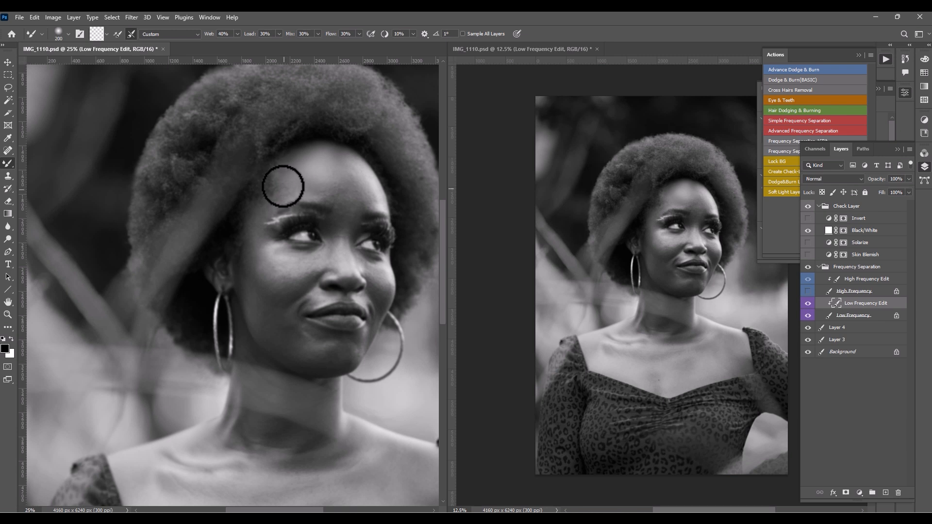
{"action": "mouse_move", "coordinate": [283, 186]}
{"action": "left_mouse_down"}
{"action": "mouse_move", "coordinate": [290, 191]}
{"action": "mouse_move", "coordinate": [273, 204]}
{"action": "mouse_move", "coordinate": [274, 193]}
{"action": "mouse_move", "coordinate": [254, 222]}
{"action": "mouse_move", "coordinate": [254, 241]}
{"action": "mouse_move", "coordinate": [280, 184]}
{"action": "left_mouse_up"}
{"action": "key", "text": "bracketright"}
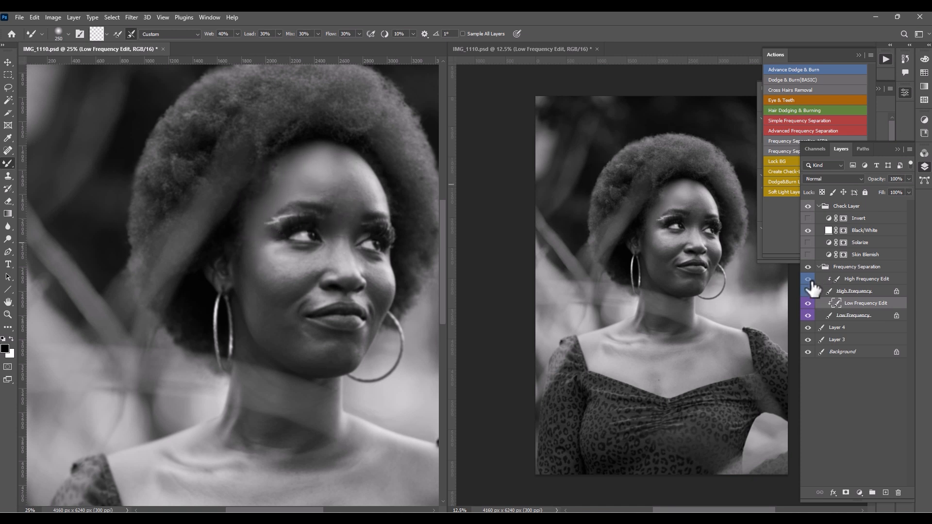
- Hide the Black/White check layer, show the High Frequency layer, and continue blending the forehead in colour with the Mixer Brush
{"action": "left_click", "coordinate": [808, 231]}
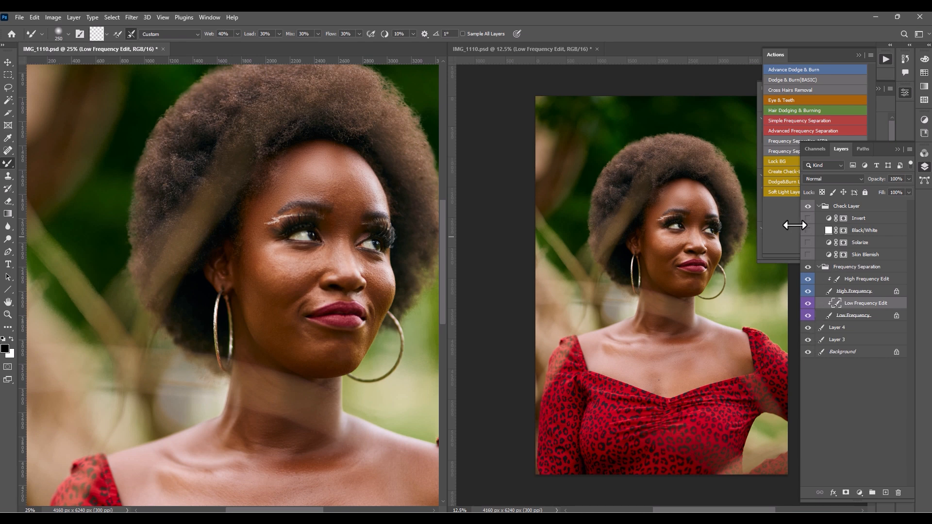
{"action": "key", "text": "bracketleft"}
{"action": "key", "text": "bracketleft"}
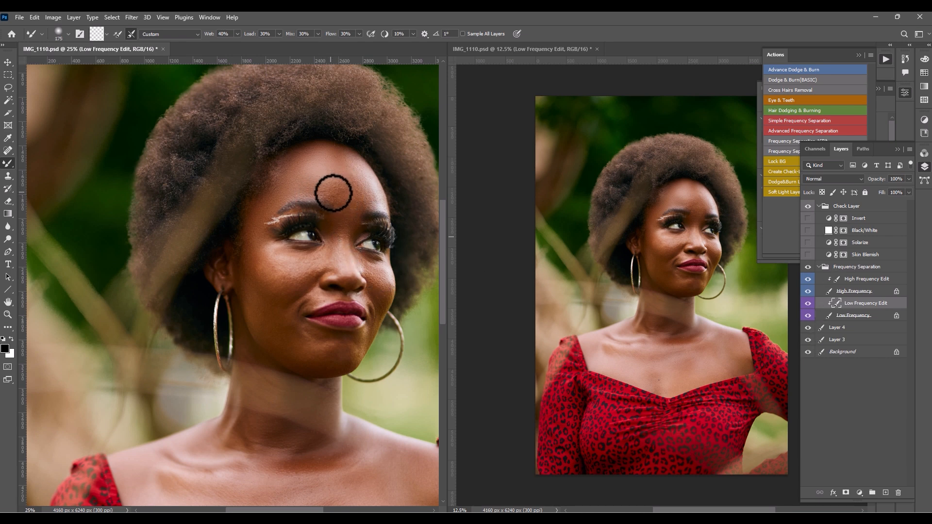
{"action": "key", "text": "bracketright"}
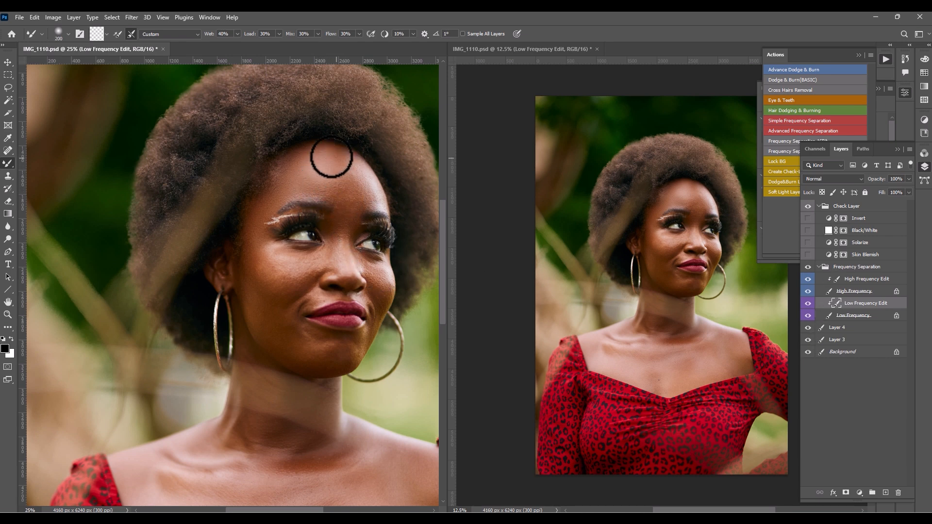
{"action": "key", "text": "bracketright"}
{"action": "key", "text": "bracketright"}
{"action": "key", "text": "bracketleft"}
{"action": "key", "text": "bracketleft"}
{"action": "key", "text": "bracketleft"}
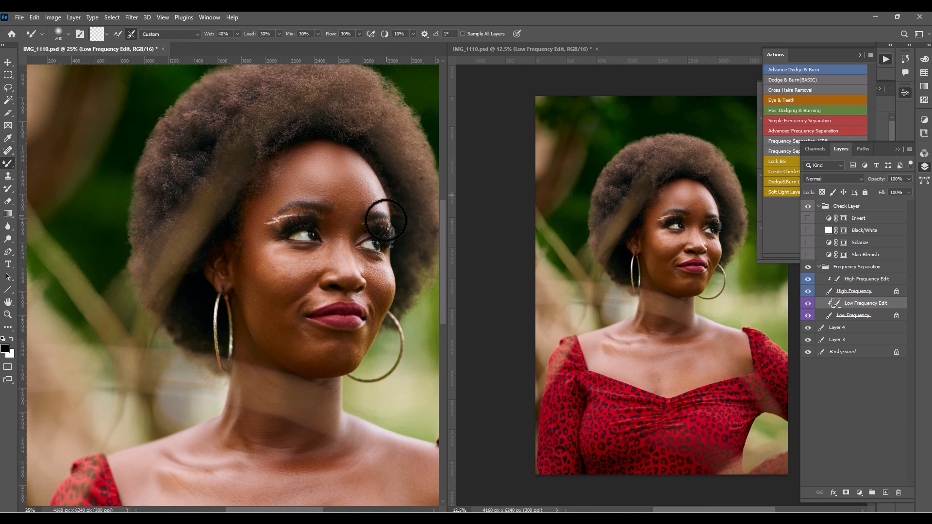
- Hide the High Frequency layer and smooth the forehead edge, brow gap and nose bridge with the Mixer Brush at about 125 to 150
{"action": "left_click", "coordinate": [808, 291]}
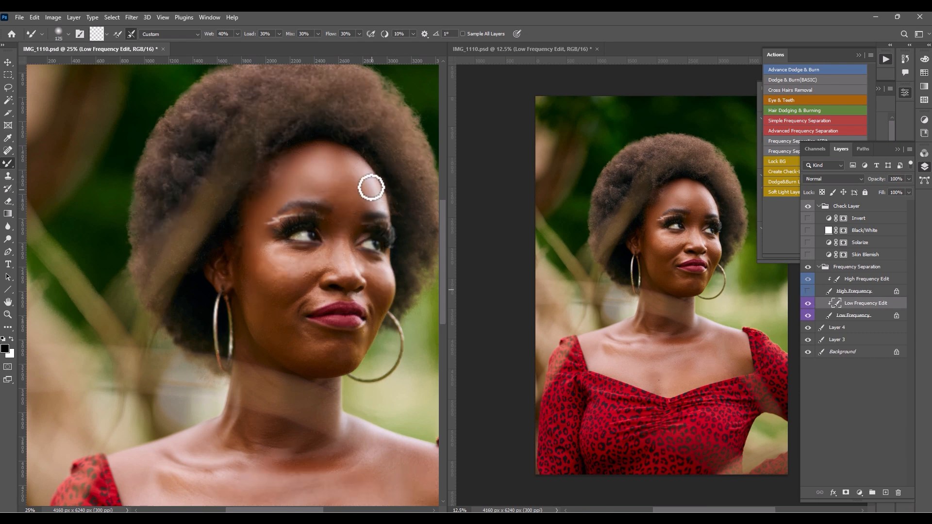
{"action": "key", "text": "bracketright"}
{"action": "key", "text": "bracketright"}
{"action": "key", "text": "bracketright"}
{"action": "key", "text": "bracketright"}
{"action": "key", "text": "bracketleft"}
{"action": "key", "text": "bracketleft"}
{"action": "key", "text": "bracketleft"}
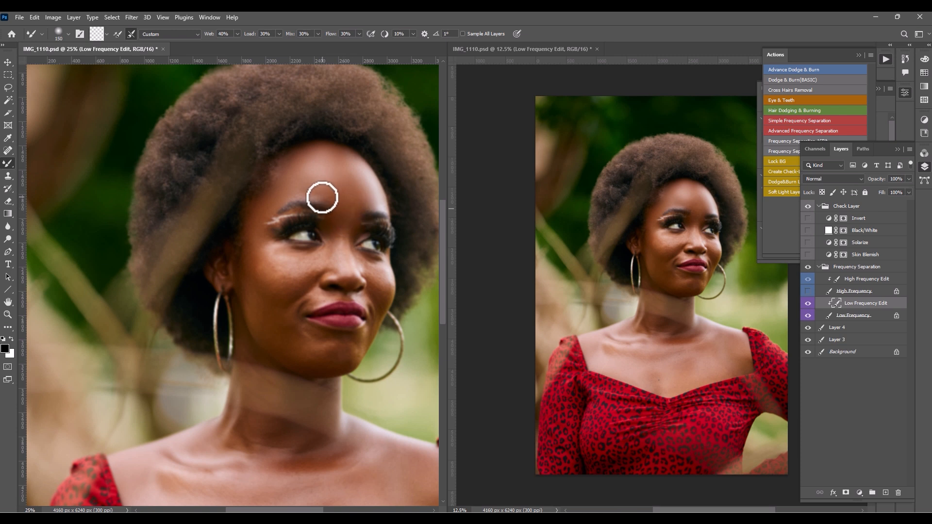
{"action": "key", "text": "bracketright"}
{"action": "key", "text": "bracketleft"}
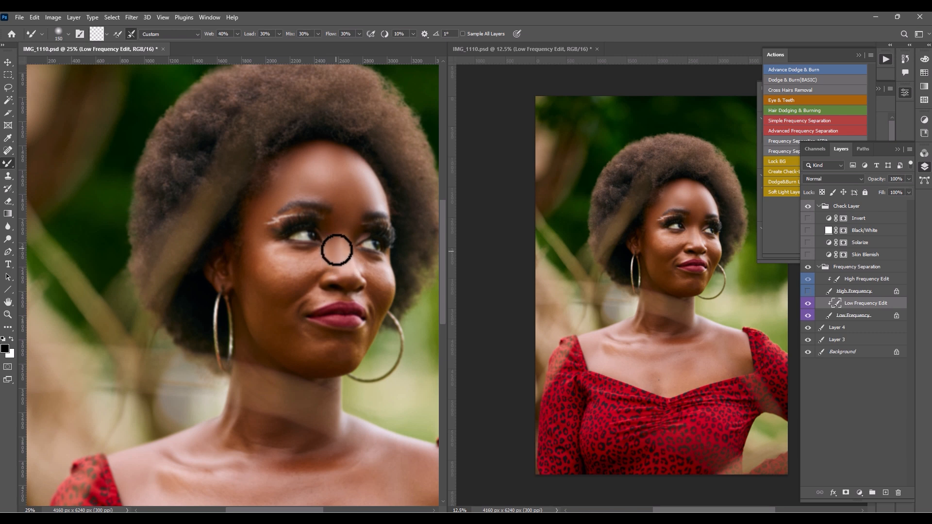
- Smooth the temple and under-eye skin on the earring-side cheek with the Mixer Brush at sizes 175 and 125
{"action": "key", "text": "bracketright"}
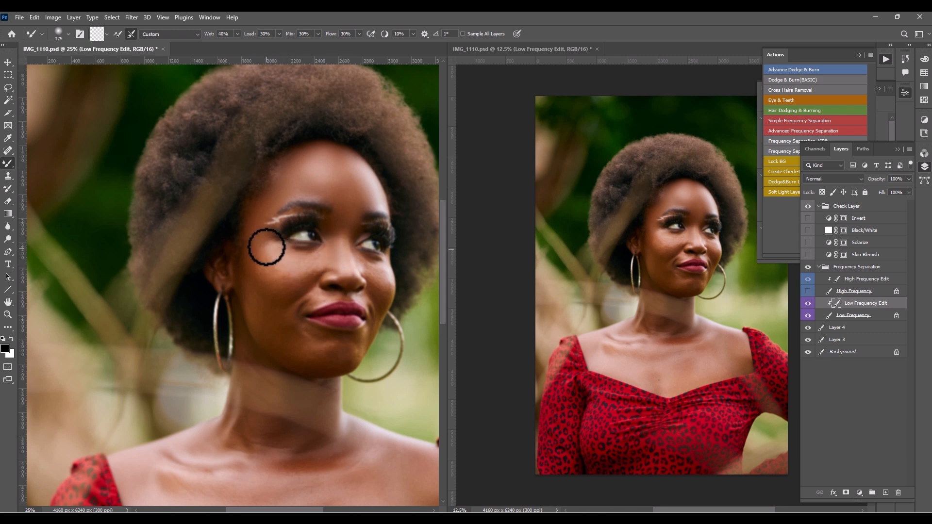
{"action": "key", "text": "bracketleft"}
{"action": "key", "text": "bracketleft"}
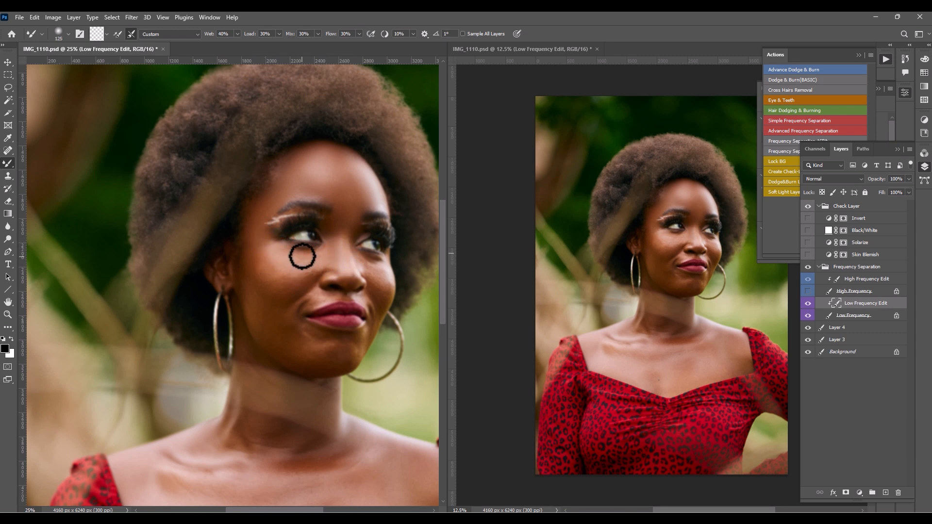
- Show the High Frequency layer and blend the near cheek at brush sizes 150 to 200, and the nose at size 100
{"action": "left_click", "coordinate": [807, 291]}
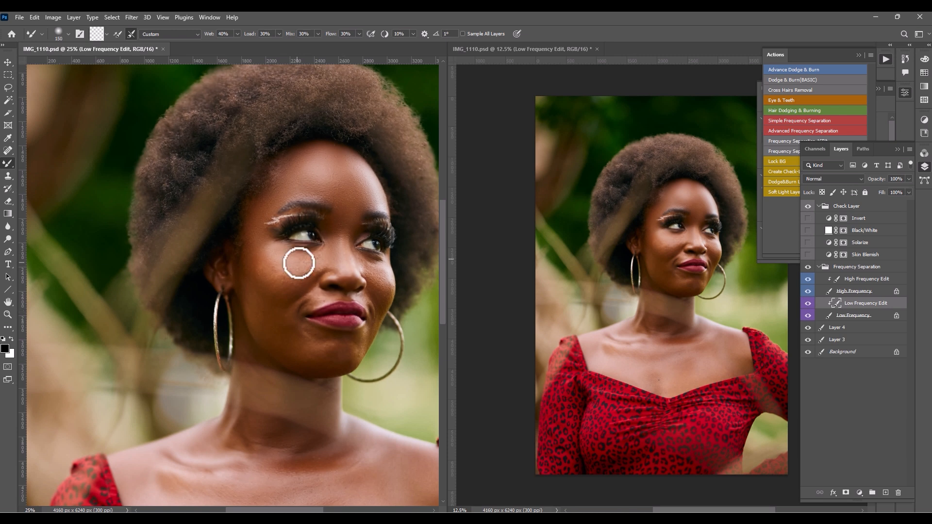
{"action": "key", "text": "bracketright"}
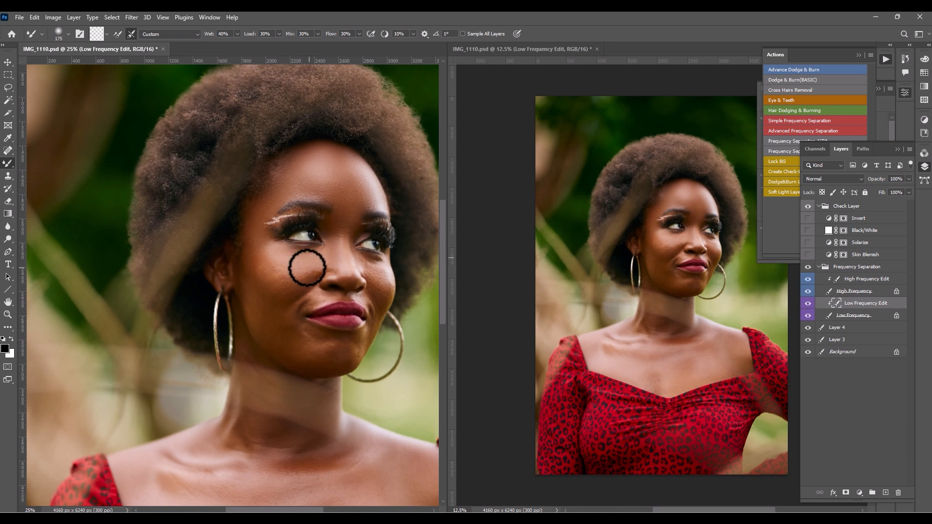
{"action": "key", "text": "bracketright"}
{"action": "key", "text": "bracketright"}
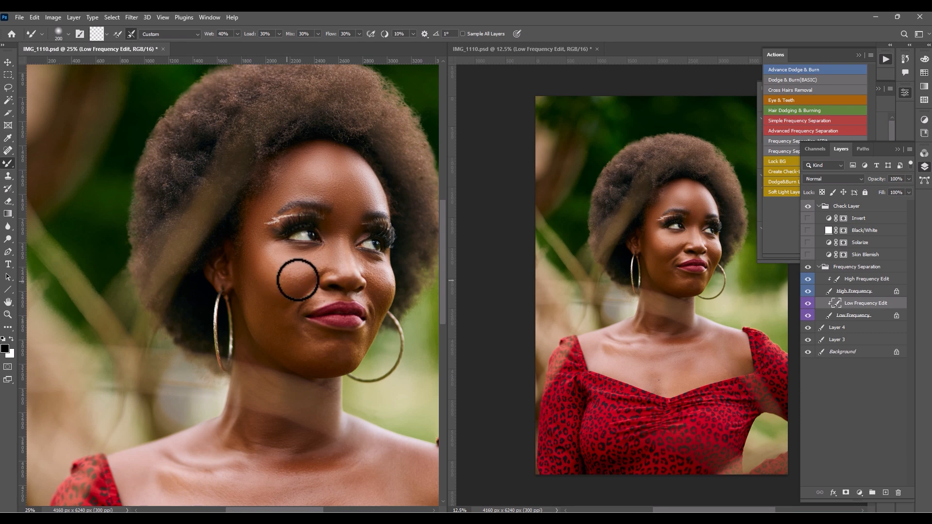
{"action": "key", "text": "bracketleft"}
{"action": "key", "text": "bracketleft"}
{"action": "key", "text": "bracketleft"}
{"action": "key", "text": "bracketleft"}
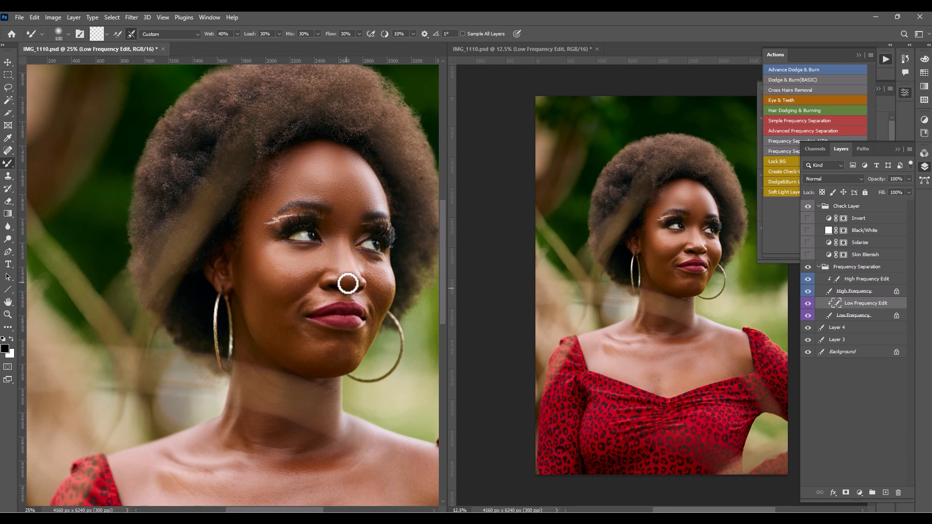
- With the High Frequency layer temporarily hidden, smooth the nose side and far cheek with the Mixer Brush at sizes 125 to 150
{"action": "left_click", "coordinate": [808, 291]}
{"action": "key", "text": "bracketright"}
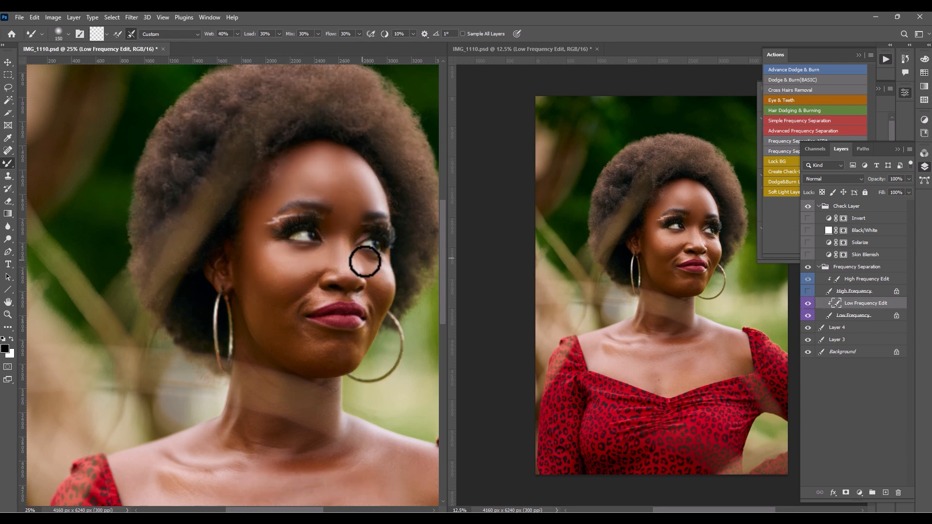
{"action": "key", "text": "bracketright"}
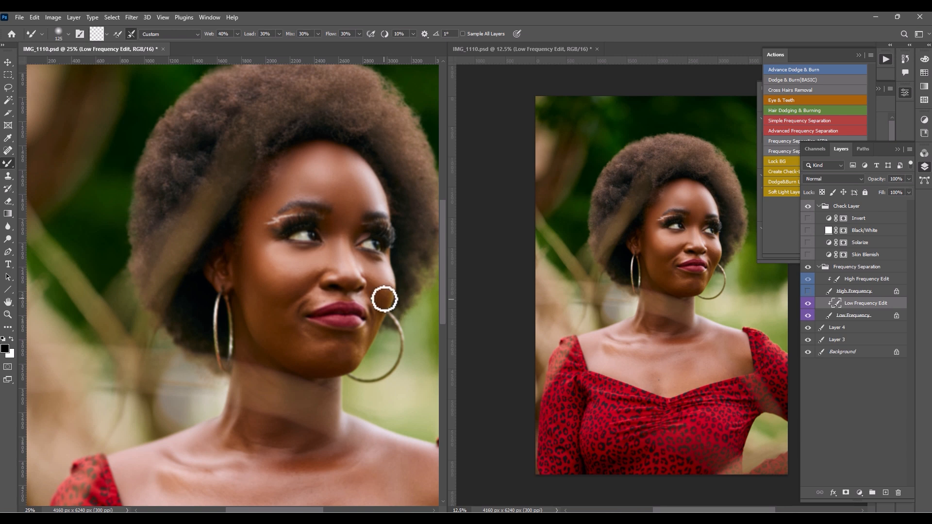
{"action": "key", "text": "bracketleft"}
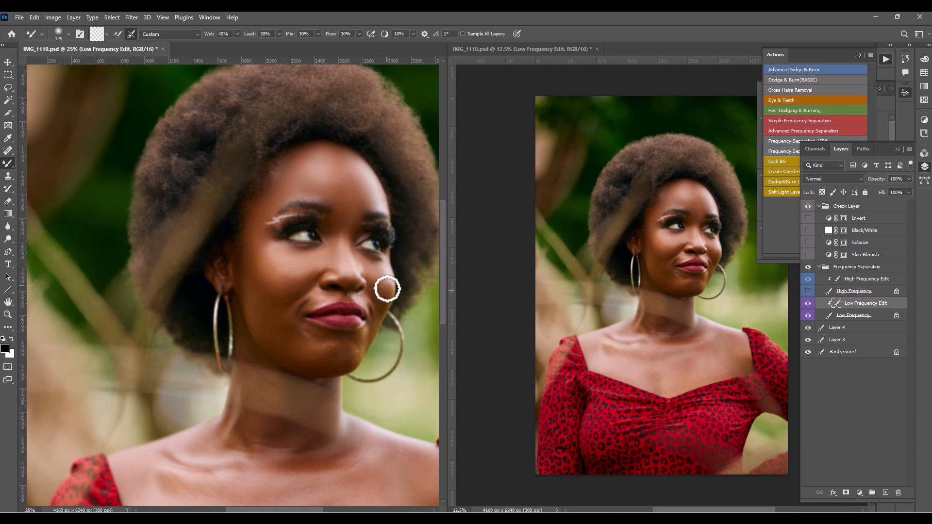
{"action": "key", "text": "bracketleft"}
{"action": "left_click", "coordinate": [808, 291]}
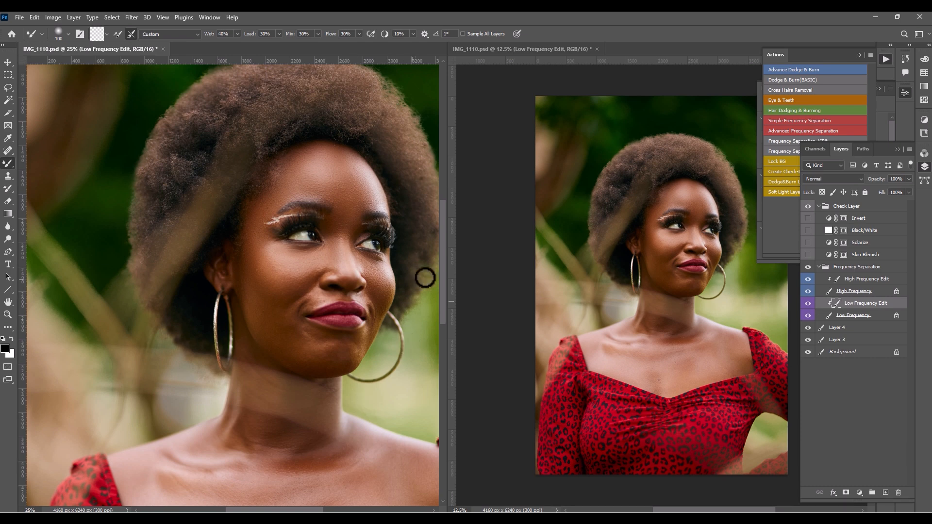
- Toggle the Low Frequency Edit layer's visibility repeatedly to compare the face before and after smoothing
{"action": "left_click", "coordinate": [807, 303]}
{"action": "left_click", "coordinate": [807, 303]}
{"action": "left_click", "coordinate": [807, 303]}
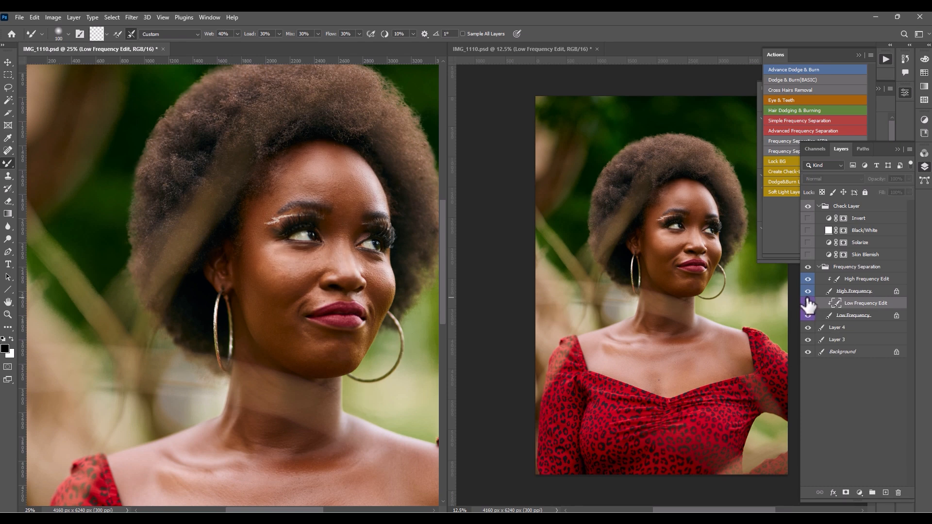
{"action": "left_click", "coordinate": [808, 303]}
{"action": "left_click", "coordinate": [808, 303]}
{"action": "left_click", "coordinate": [808, 303]}
{"action": "left_click", "coordinate": [808, 303]}
{"action": "left_click", "coordinate": [808, 303]}
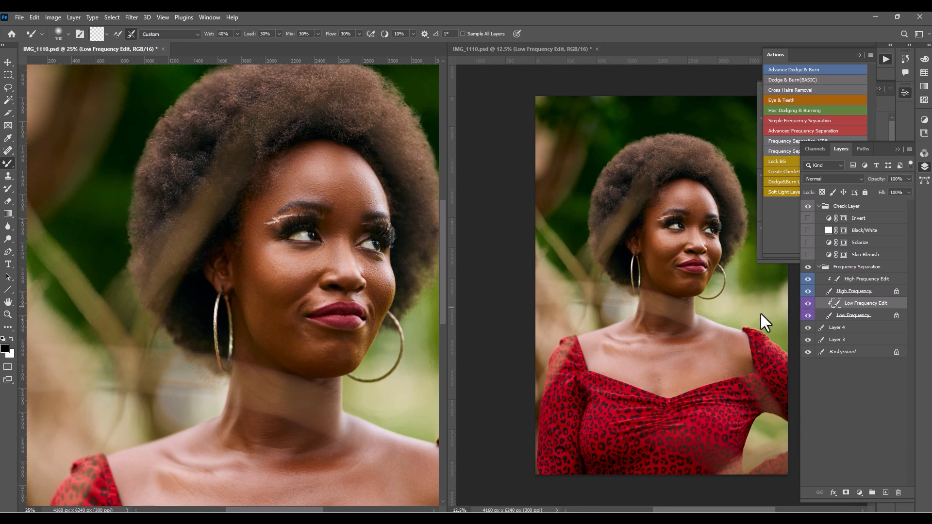
- Blend the skin beside the mouth and across the chin with the Mixer Brush enlarged to size 175
{"action": "key", "text": "ctrl+0"}
{"action": "key", "text": "ctrl+minus"}
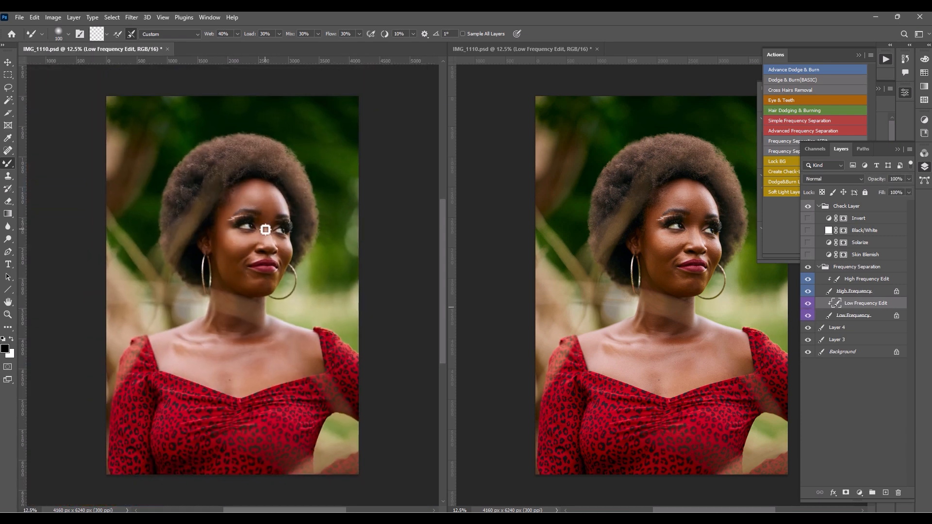
{"action": "key", "text": "ctrl+plus"}
{"action": "key", "text": "ctrl+plus"}
{"action": "key", "text": "bracketright"}
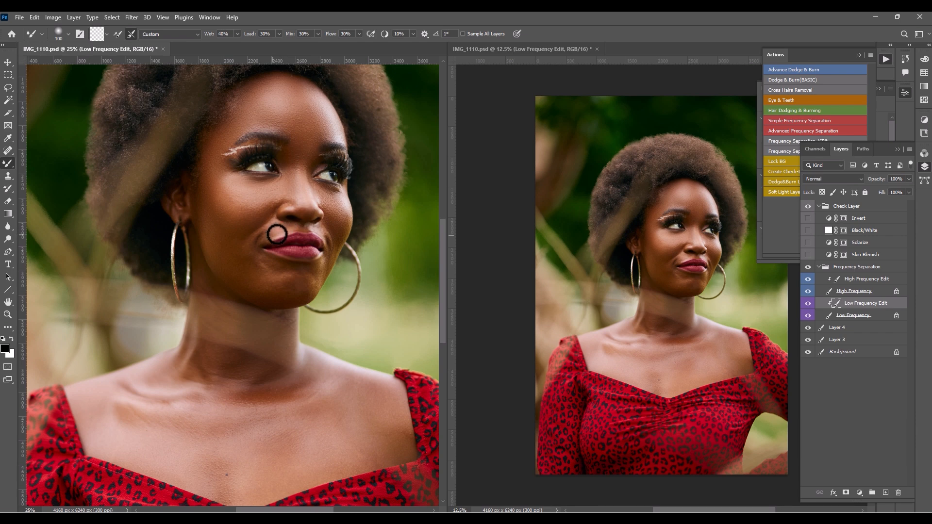
{"action": "key", "text": "bracketright"}
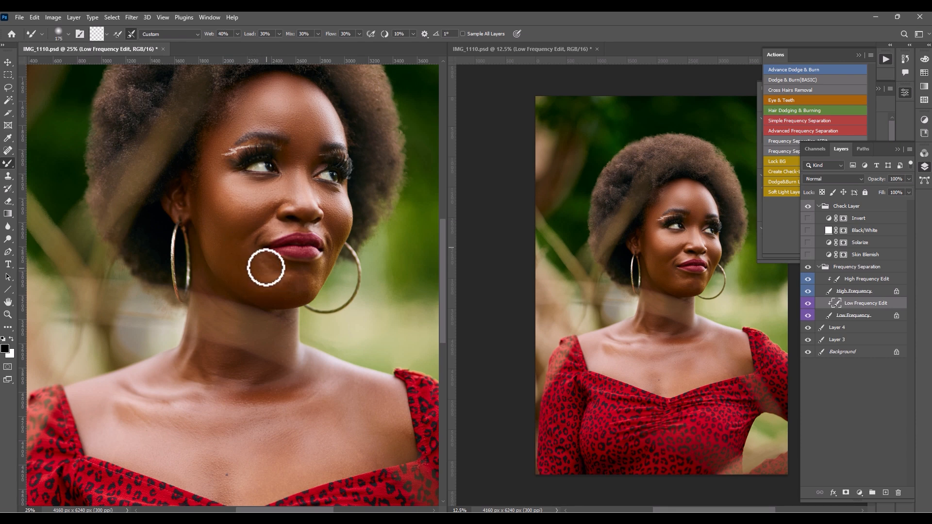
{"action": "mouse_move", "coordinate": [278, 287]}
{"action": "left_mouse_down"}
{"action": "mouse_move", "coordinate": [301, 274]}
{"action": "mouse_move", "coordinate": [299, 290]}
{"action": "left_mouse_up"}
- Smooth the skin above the upper lip with the Mixer Brush at size 90, and between the eyebrows at size 125
{"action": "key", "text": "bracketleft"}
{"action": "key", "text": "bracketleft"}
{"action": "key", "text": "bracketleft"}
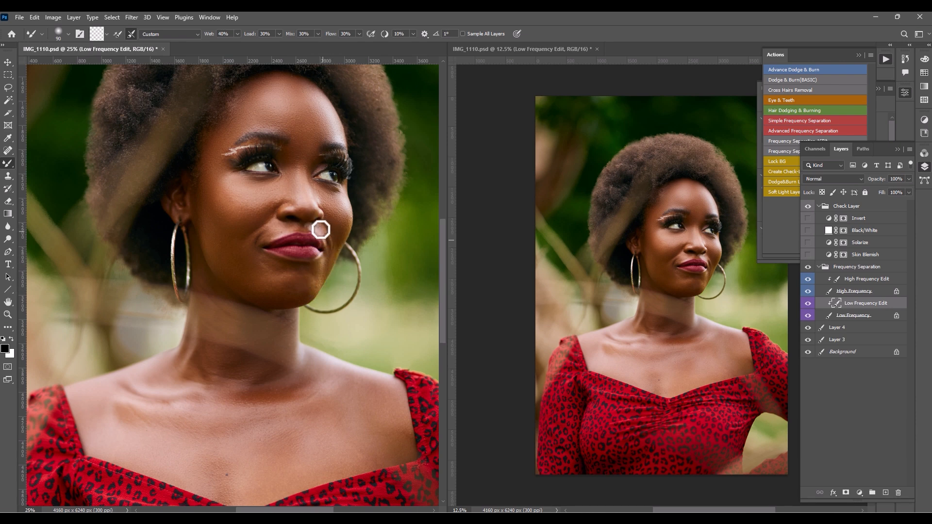
{"action": "key", "text": "bracketright"}
{"action": "key", "text": "bracketright"}
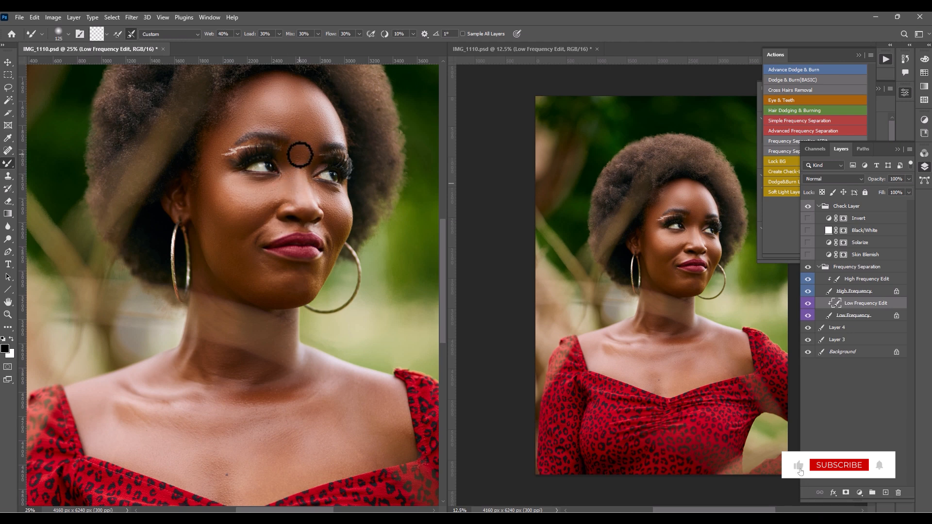
- Blend the skin tones across the chest and collarbones with the Mixer Brush at sizes 400 and 250
{"action": "key", "text": "ctrl+0"}
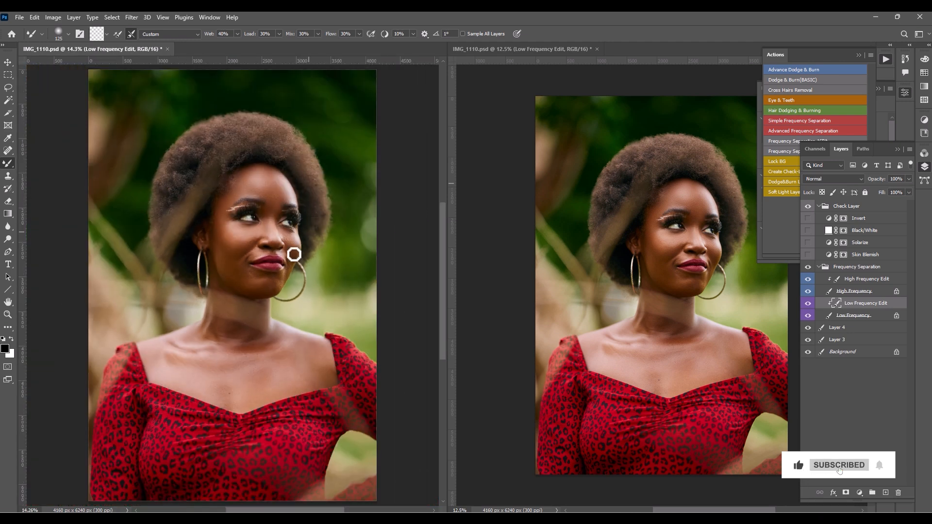
{"action": "key", "text": "bracketright"}
{"action": "key", "text": "bracketright"}
{"action": "key", "text": "bracketright"}
{"action": "key", "text": "bracketright"}
{"action": "key", "text": "bracketright"}
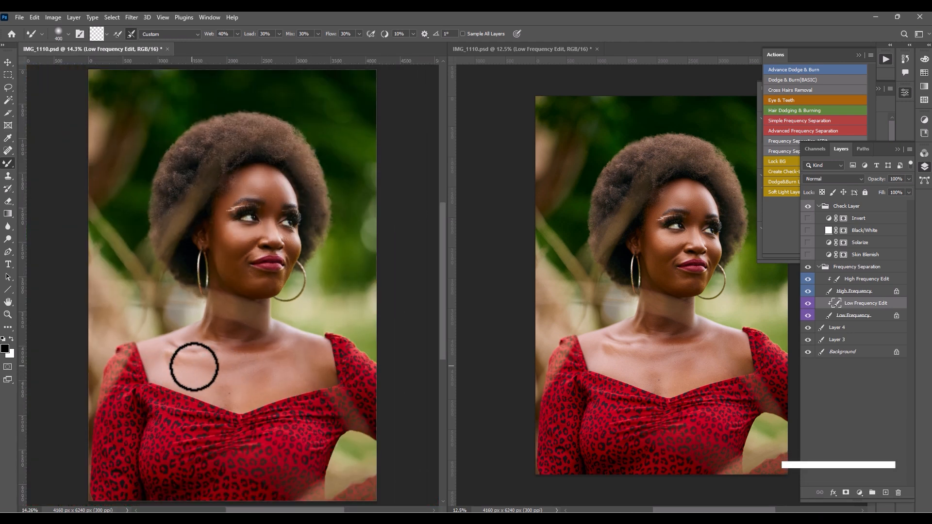
{"action": "key", "text": "bracketleft"}
{"action": "key", "text": "bracketright"}
{"action": "key", "text": "bracketright"}
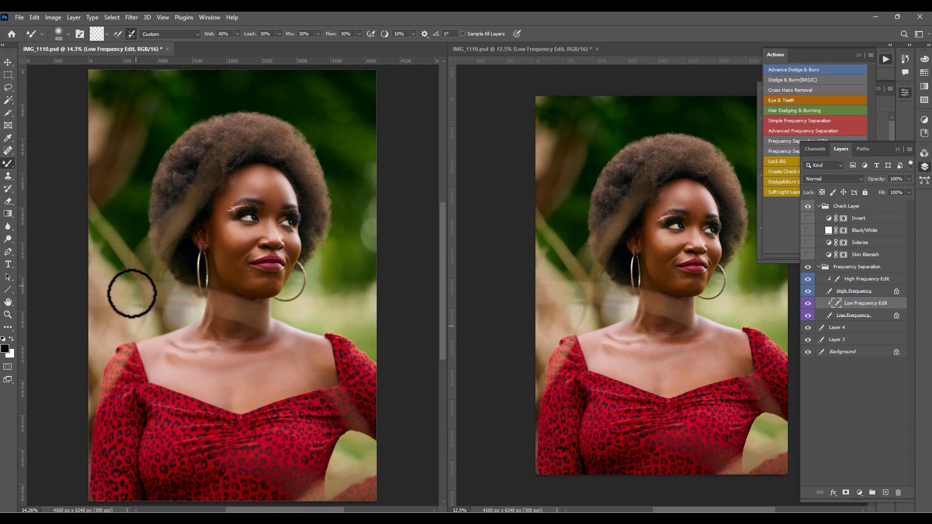
{"action": "key", "text": "bracketleft"}
{"action": "key", "text": "bracketleft"}
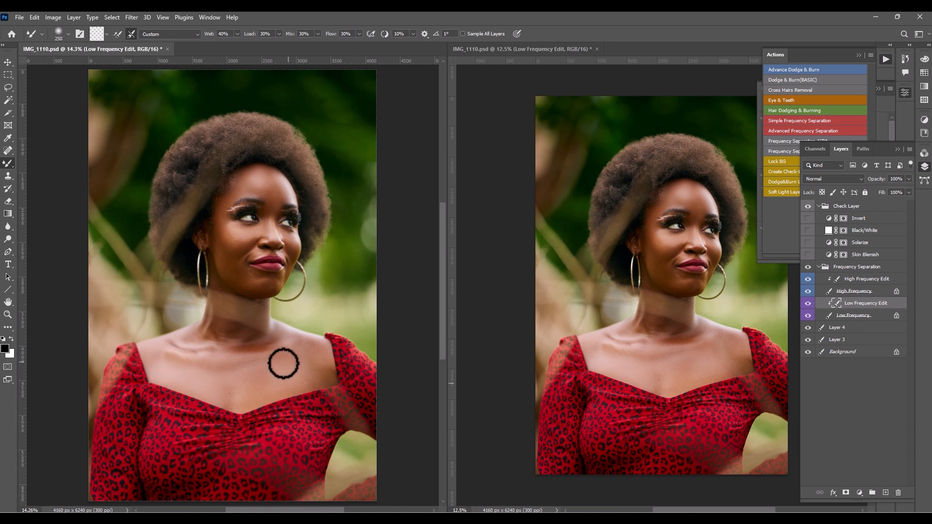
- Blend the remaining uneven chest skin above the neckline with the Mixer Brush at sizes 300 and 200
{"action": "key", "text": "bracketright"}
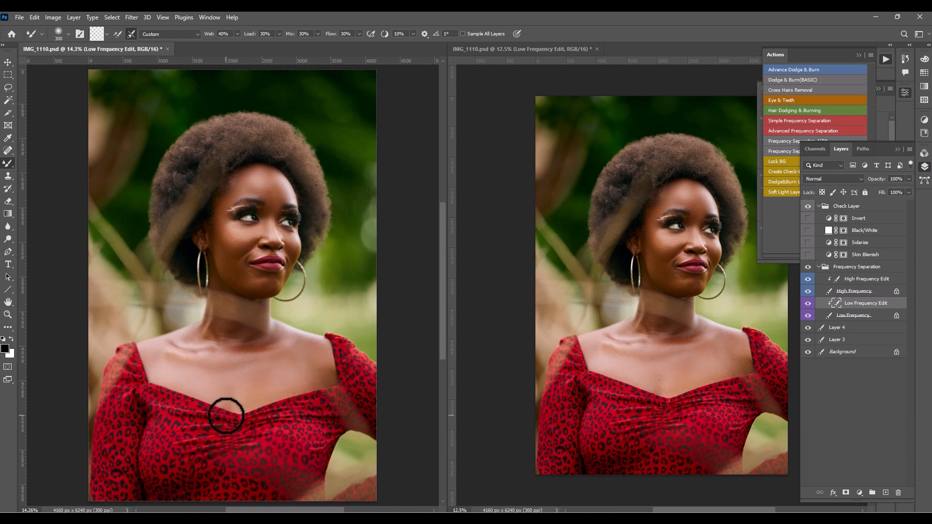
{"action": "key", "text": "bracketleft"}
{"action": "key", "text": "bracketleft"}
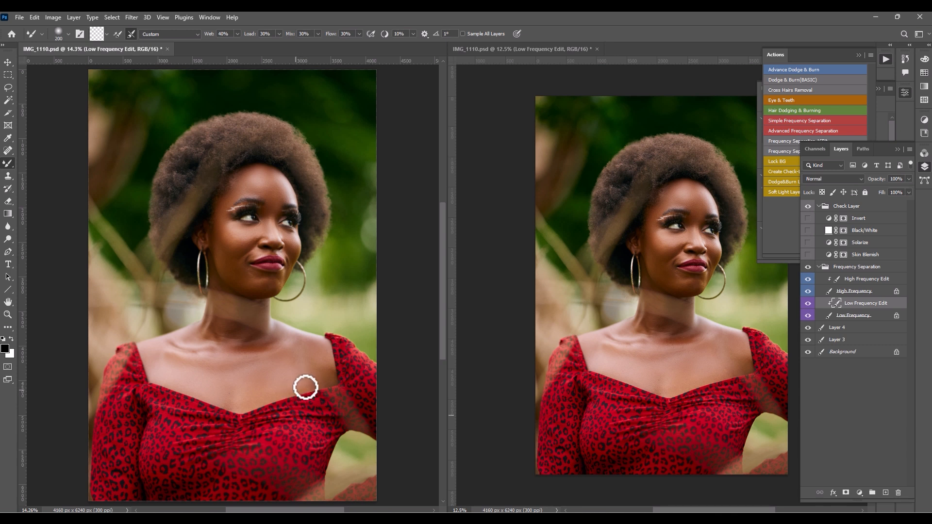
- Toggle the Low Frequency Edit layer's visibility to compare the chest before and after smoothing
{"action": "left_click", "coordinate": [808, 303]}
{"action": "left_click", "coordinate": [809, 303]}
{"action": "left_click", "coordinate": [808, 304]}
{"action": "left_click", "coordinate": [808, 304]}
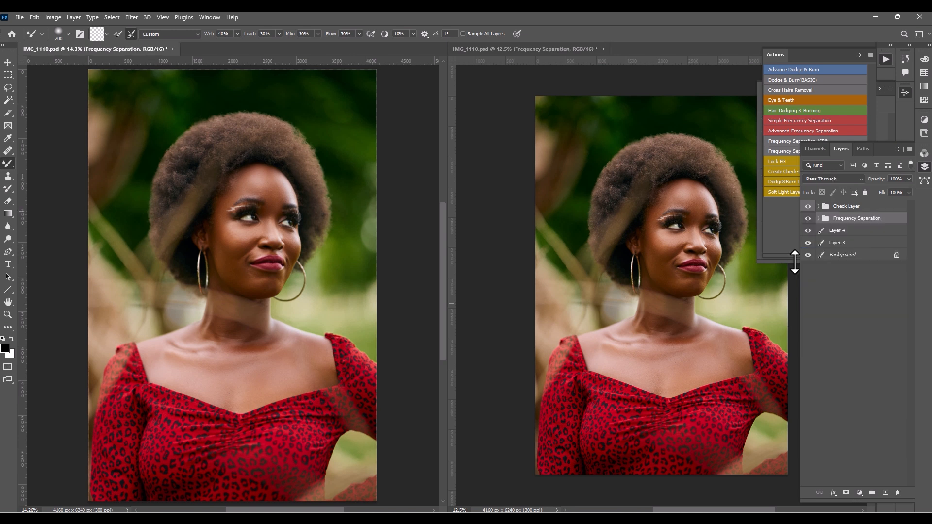
- Deselect all layers, run the Advance Dodge & Burn action and expand the resulting layer group
{"action": "left_click", "coordinate": [860, 322]}
{"action": "left_click", "coordinate": [786, 70]}
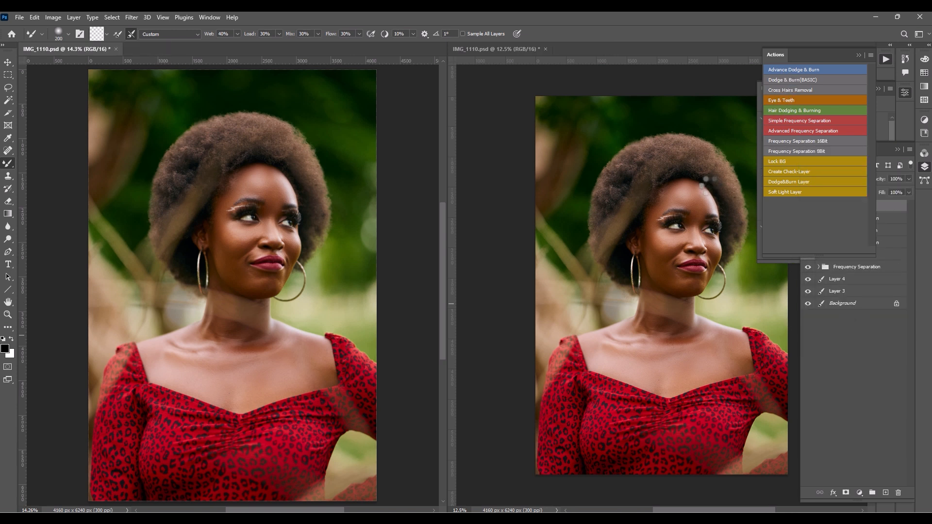
{"action": "left_click", "coordinate": [902, 203]}
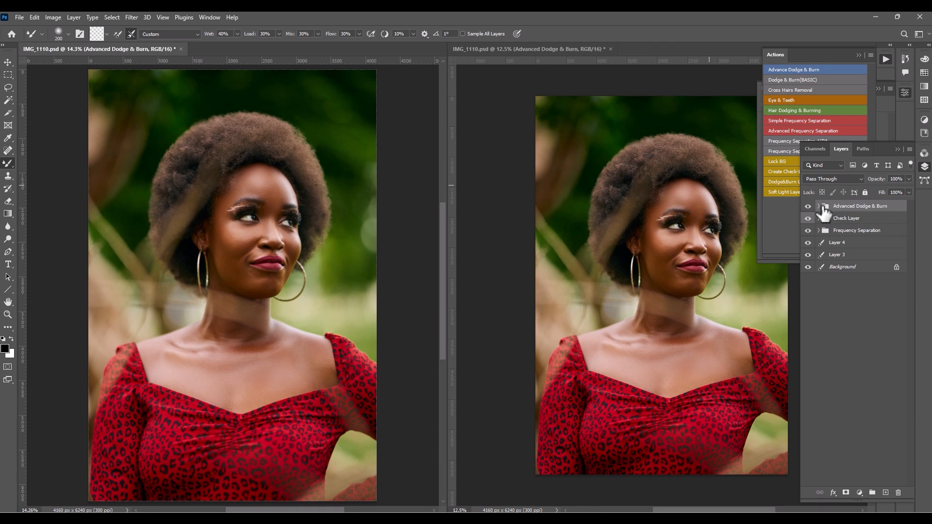
{"action": "left_click_drag", "start_coordinate": [808, 230], "coordinate": [807, 242]}
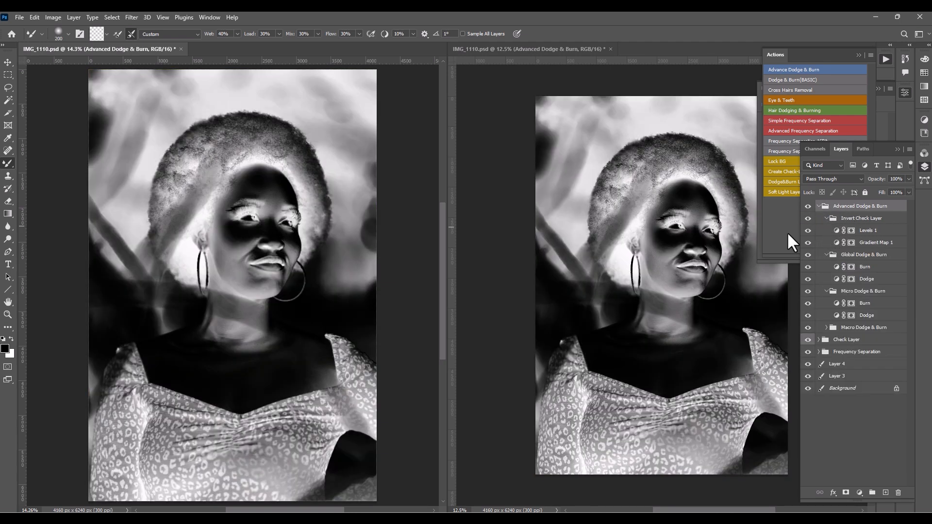
- Collapse the Invert Check Layer, Global and Micro Dodge & Burn groups, and select the Dodge layer in the Macro Dodge & Burn group
{"action": "left_click", "coordinate": [825, 219]}
{"action": "left_click", "coordinate": [828, 231]}
{"action": "left_click", "coordinate": [826, 230]}
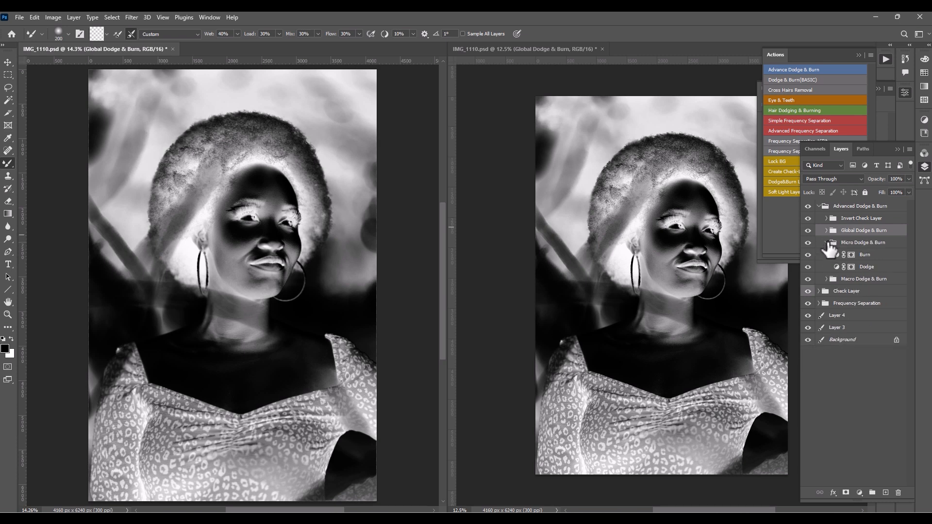
{"action": "left_click", "coordinate": [827, 242]}
{"action": "left_click", "coordinate": [827, 255]}
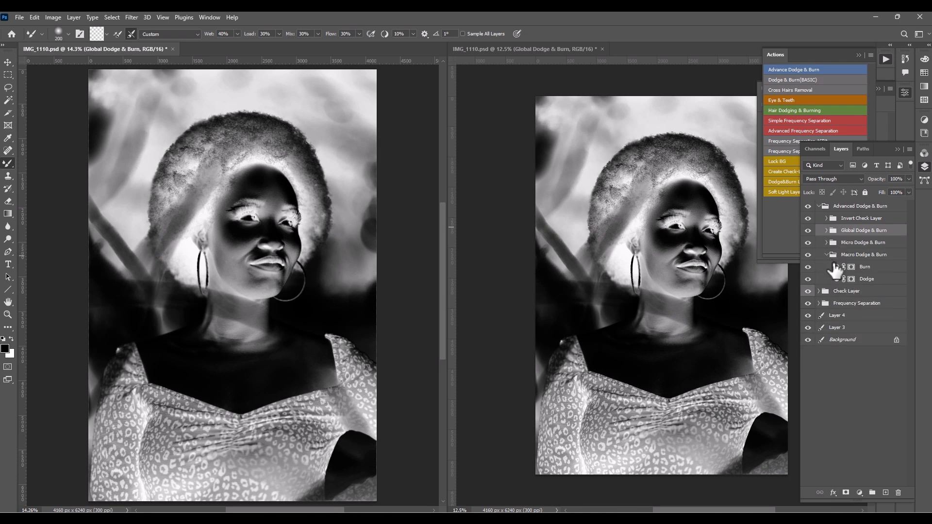
{"action": "left_click", "coordinate": [868, 281]}
- Switch from the Mixer Brush to the regular Brush tool and set its flow to 2%
{"action": "key", "text": "ctrl+plus"}
{"action": "key", "text": "ctrl+plus"}
{"action": "key", "text": "ctrl+plus"}
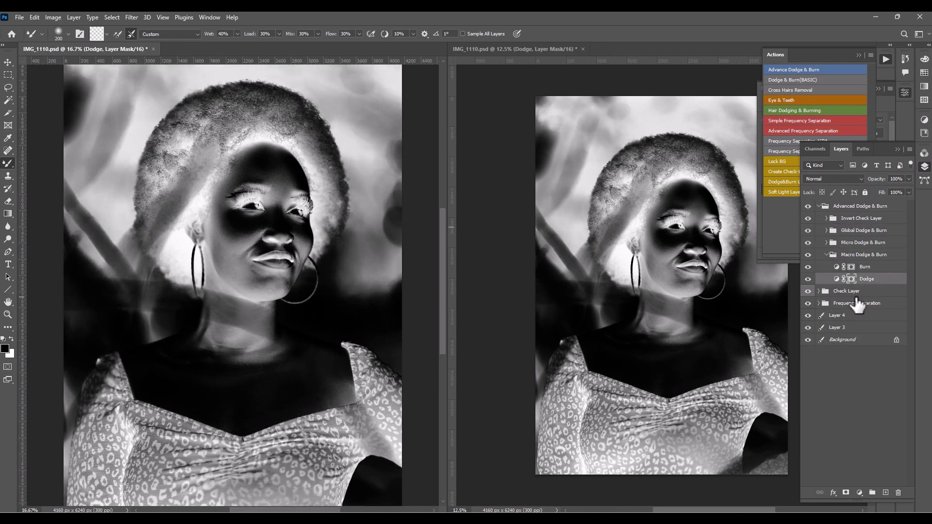
{"action": "left_click_drag", "start_coordinate": [325, 262], "coordinate": [344, 374]}
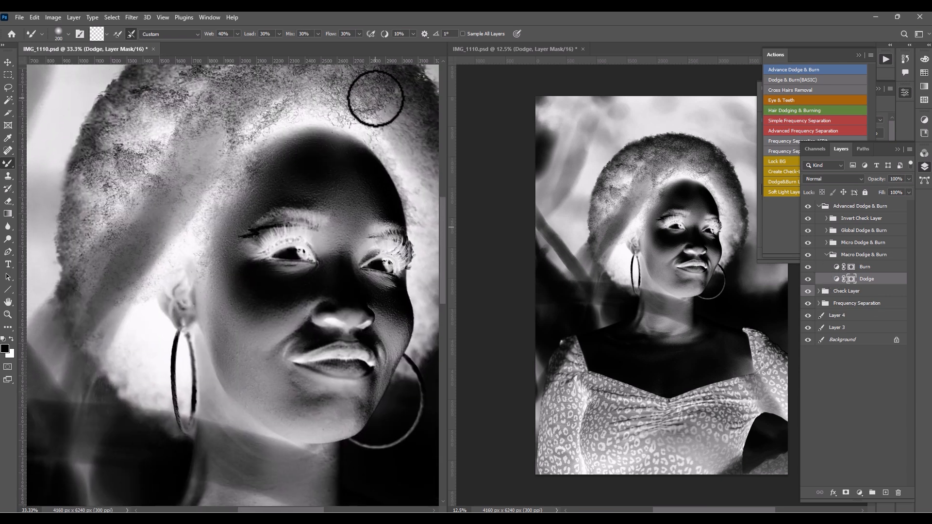
{"action": "right_click", "coordinate": [4, 165]}
{"action": "left_click", "coordinate": [49, 162]}
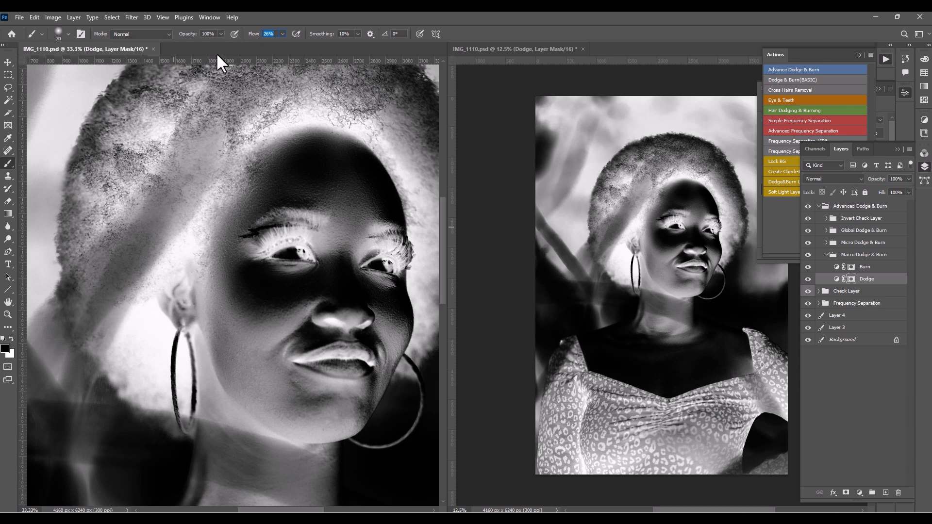
{"action": "type", "text": "2"}
{"action": "key", "text": "Return"}
- Paint white on the Macro Burn mask around the mouth and jaw at brush sizes 45 and 50, briefly hiding the Invert Check Layer group
{"action": "left_click", "coordinate": [831, 266]}
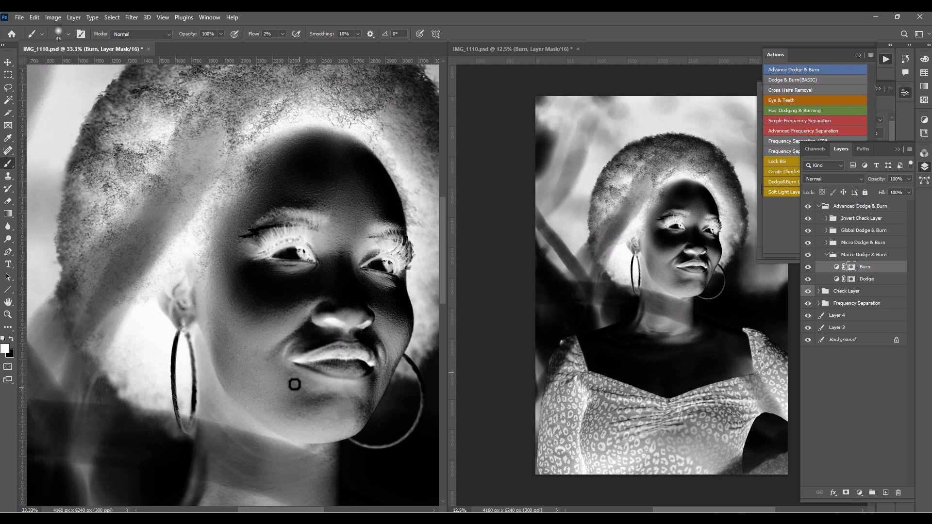
{"action": "key", "text": "bracketright"}
{"action": "key", "text": "bracketright"}
{"action": "key", "text": "bracketright"}
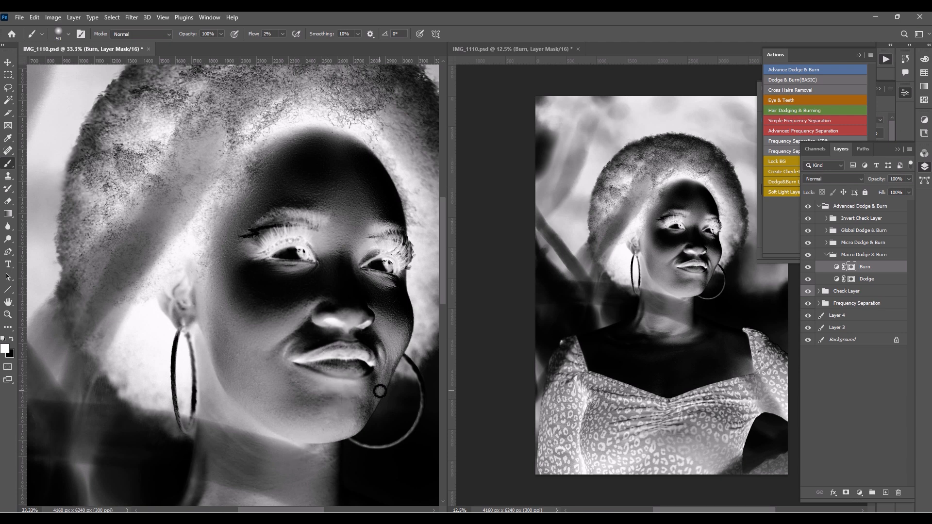
{"action": "scroll", "coordinate": [334, 319], "scroll_direction": "down", "scroll_amount": 2}
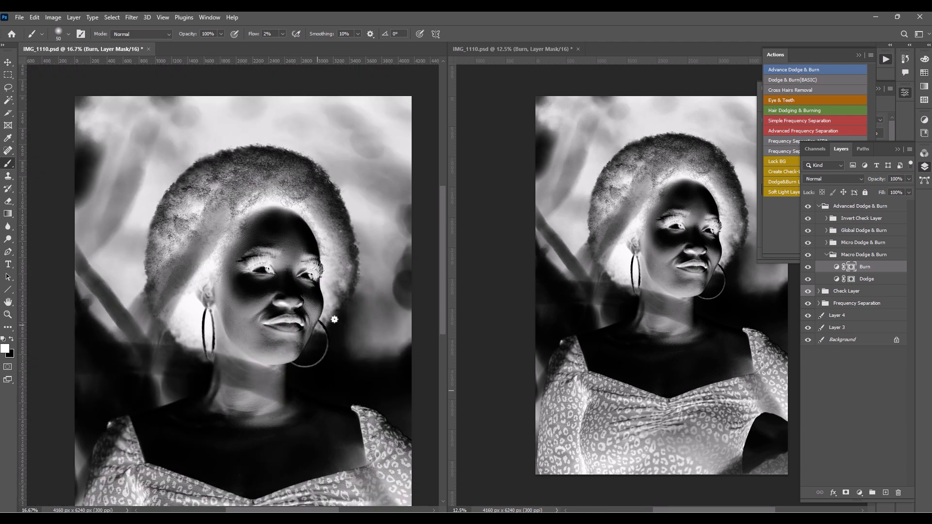
{"action": "left_click", "coordinate": [809, 219]}
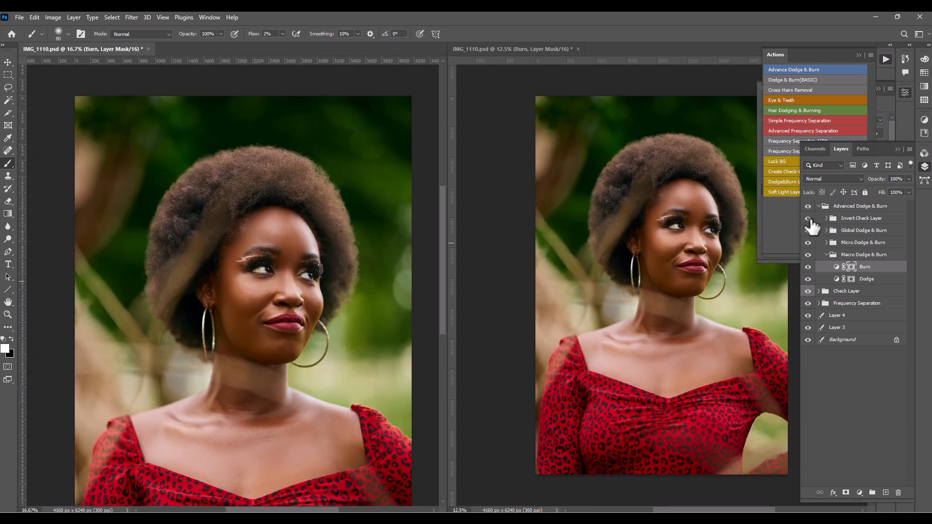
{"action": "left_click", "coordinate": [809, 218]}
- Even out the forehead on the Macro Dodge mask at brush size 100 and on the Macro Burn mask at sizes 60 and 90
{"action": "left_click", "coordinate": [854, 279]}
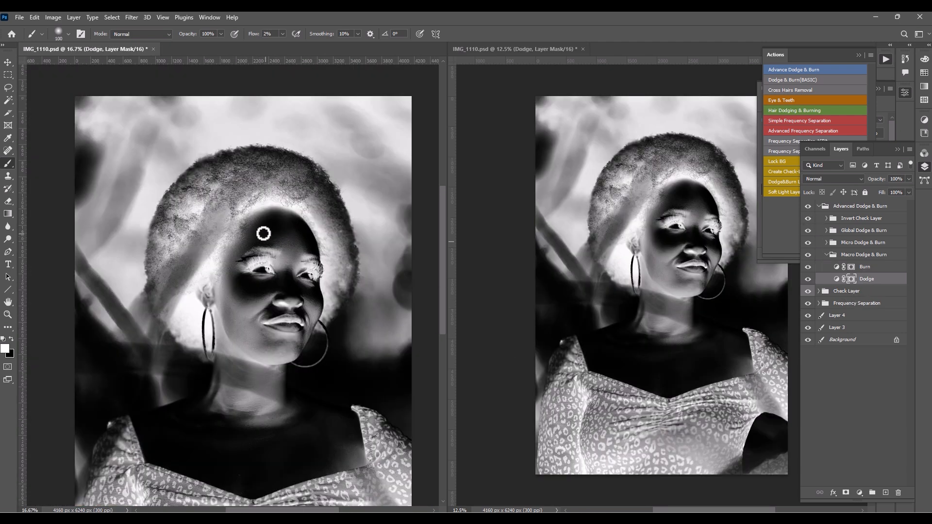
{"action": "scroll", "coordinate": [307, 241], "scroll_direction": "up", "scroll_amount": 1}
{"action": "key", "text": "bracketleft"}
{"action": "key", "text": "bracketleft"}
{"action": "key", "text": "bracketleft"}
{"action": "key", "text": "bracketleft"}
{"action": "key", "text": "alt+bracketright"}
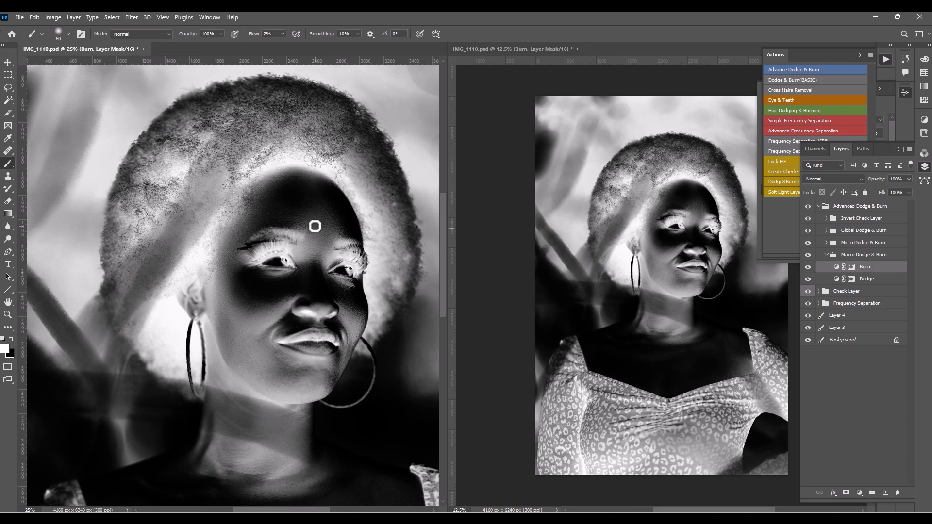
{"action": "key", "text": "bracketright"}
{"action": "key", "text": "bracketright"}
- Hide the Invert Check Layer group and toggle the Macro Dodge & Burn group to compare the face, then show the check group again
{"action": "left_click", "coordinate": [809, 219]}
{"action": "left_click", "coordinate": [808, 256]}
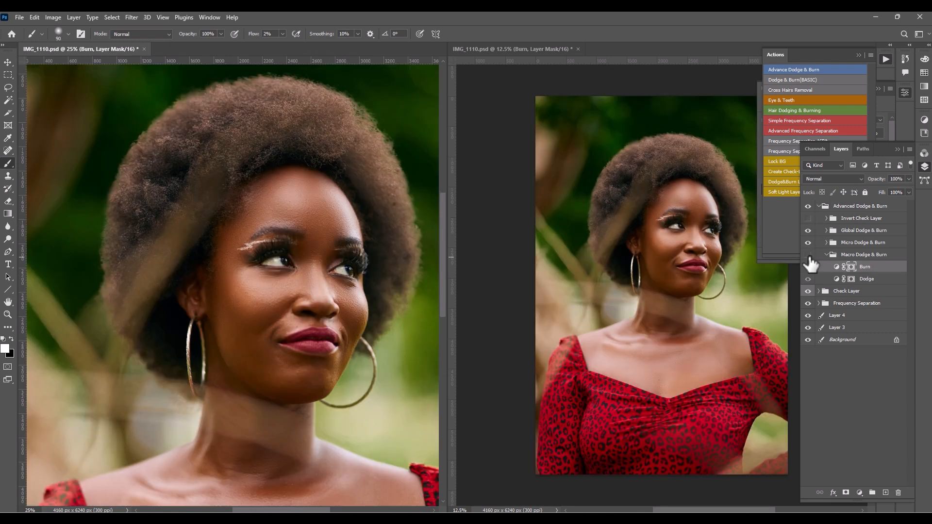
{"action": "left_click", "coordinate": [808, 255]}
{"action": "left_click", "coordinate": [808, 256]}
{"action": "left_click", "coordinate": [809, 256]}
{"action": "left_click", "coordinate": [808, 219]}
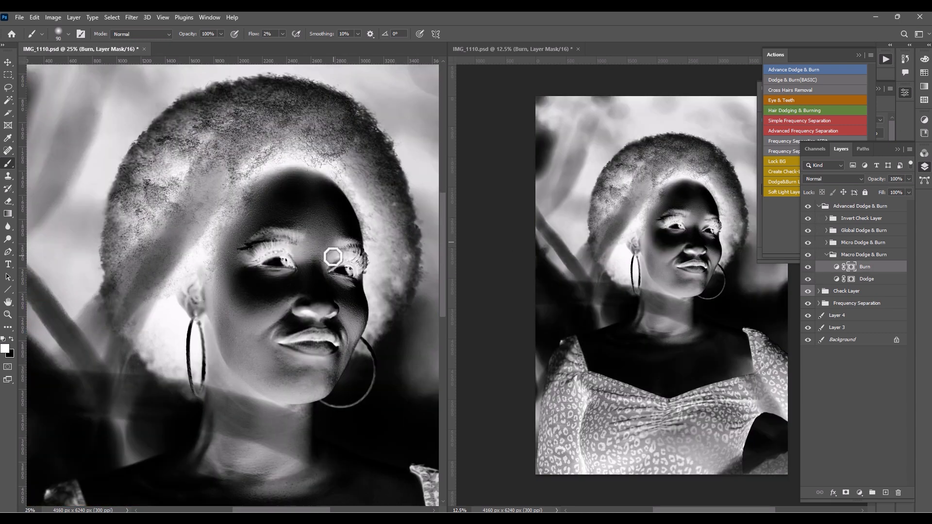
- Hide the Invert Check Layer group and lighten the skin below the eye on the Macro Dodge mask at brush size 80
{"action": "key", "text": "bracketleft"}
{"action": "key", "text": "bracketleft"}
{"action": "key", "text": "bracketleft"}
{"action": "left_click", "coordinate": [808, 219]}
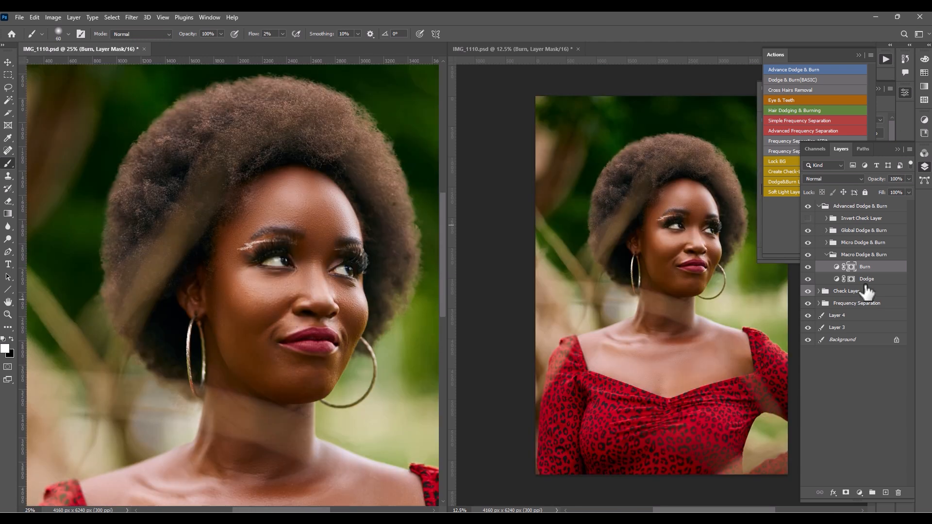
{"action": "left_click", "coordinate": [867, 280]}
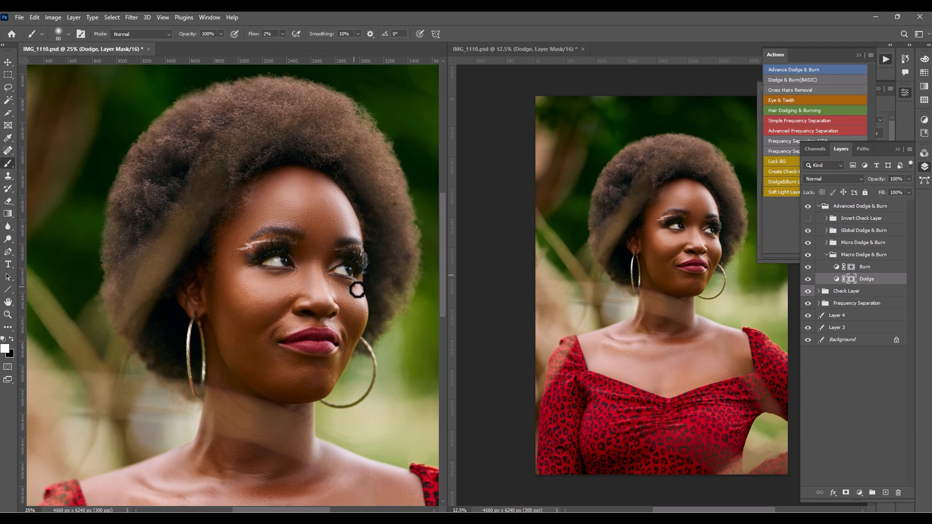
{"action": "key", "text": "bracketleft"}
{"action": "key", "text": "ctrl+0"}
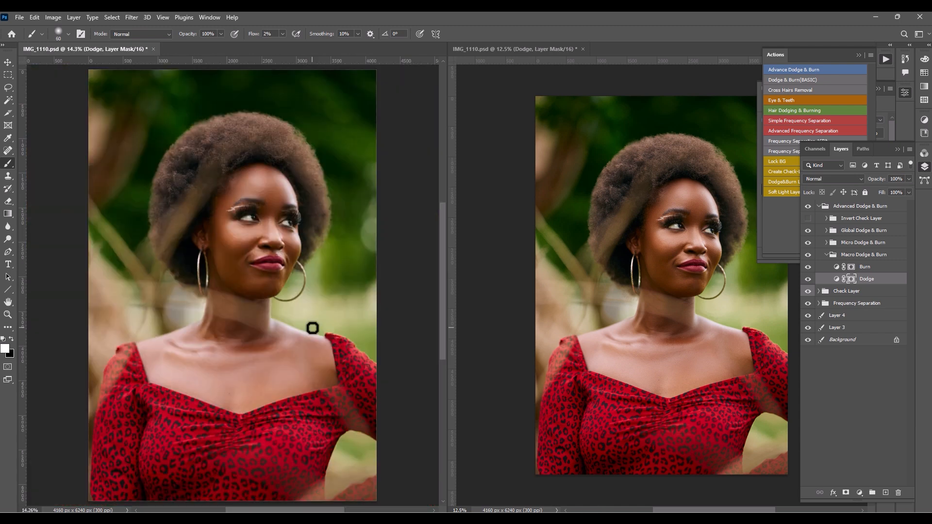
- Show the Invert Check Layer group and paint the neck and chest on the Macro Burn mask at brush sizes 150 and 200
{"action": "left_click", "coordinate": [808, 218]}
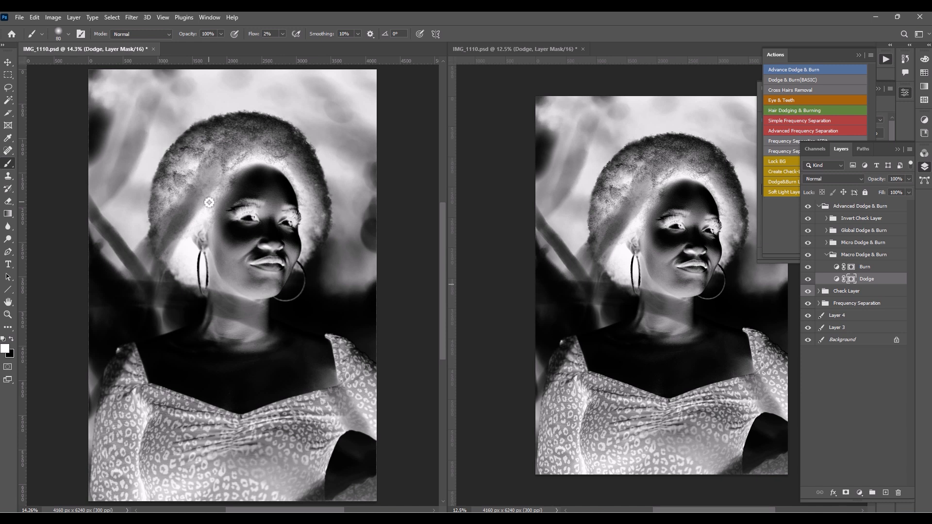
{"action": "left_click", "coordinate": [872, 267]}
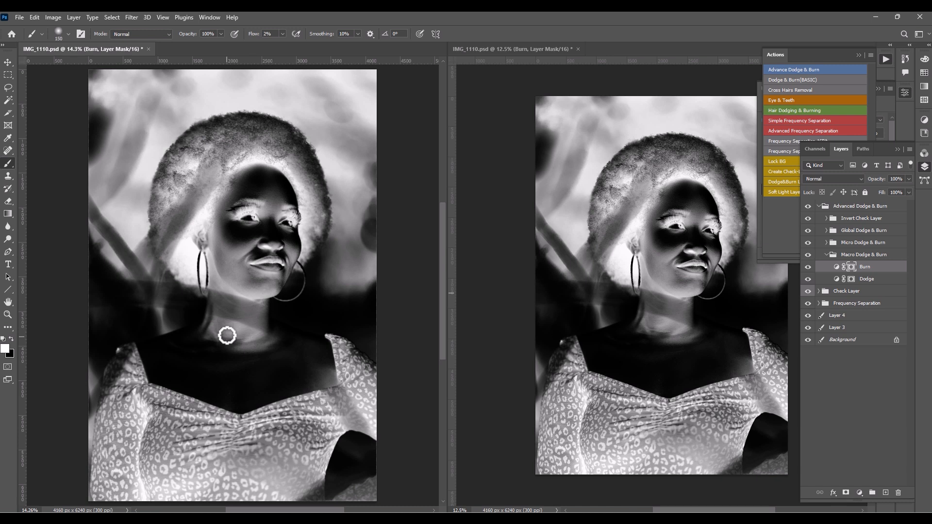
{"action": "key", "text": "bracketright"}
{"action": "mouse_move", "coordinate": [221, 329]}
{"action": "left_mouse_down"}
{"action": "mouse_move", "coordinate": [233, 328]}
{"action": "mouse_move", "coordinate": [231, 342]}
{"action": "mouse_move", "coordinate": [218, 332]}
{"action": "left_mouse_up"}
{"action": "key", "text": "bracketright"}
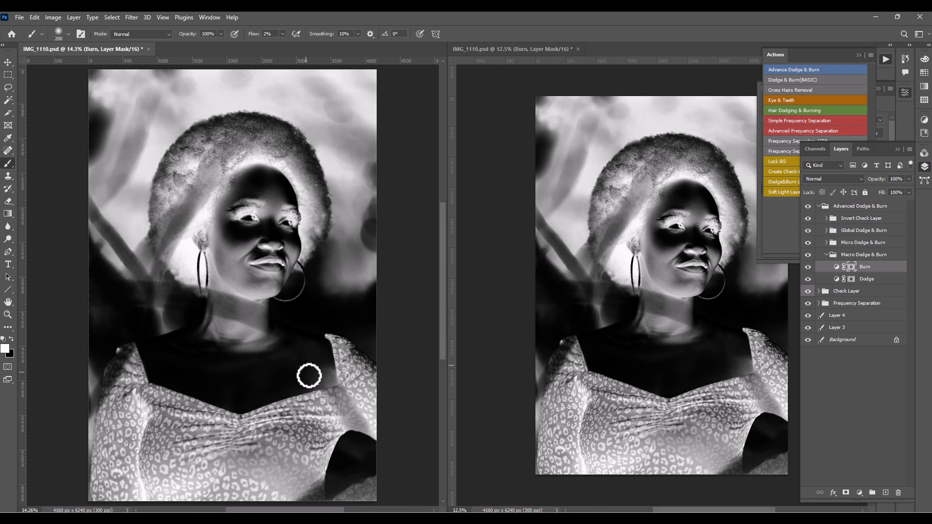
- Hide the Invert Check Layer group and dodge the chest just above the neckline on the Macro Dodge mask at brush size 400
{"action": "left_click", "coordinate": [808, 218]}
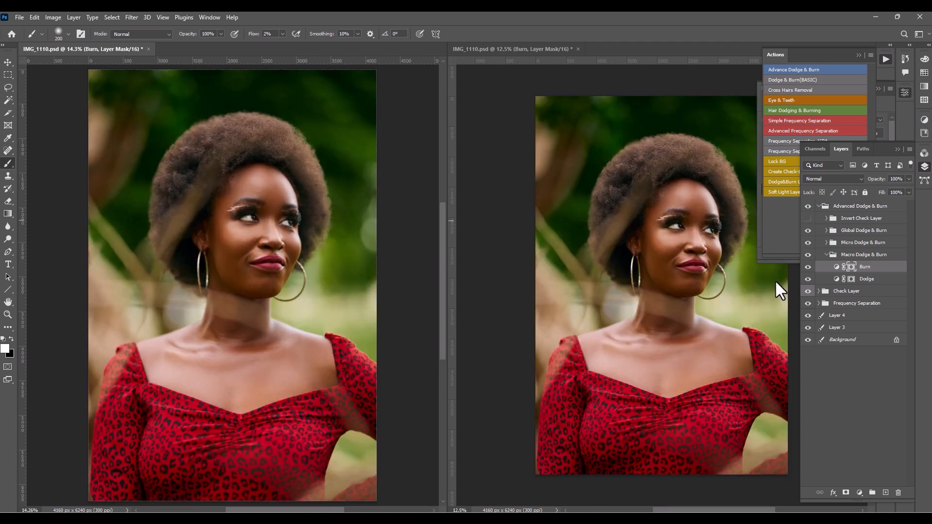
{"action": "left_click", "coordinate": [831, 284]}
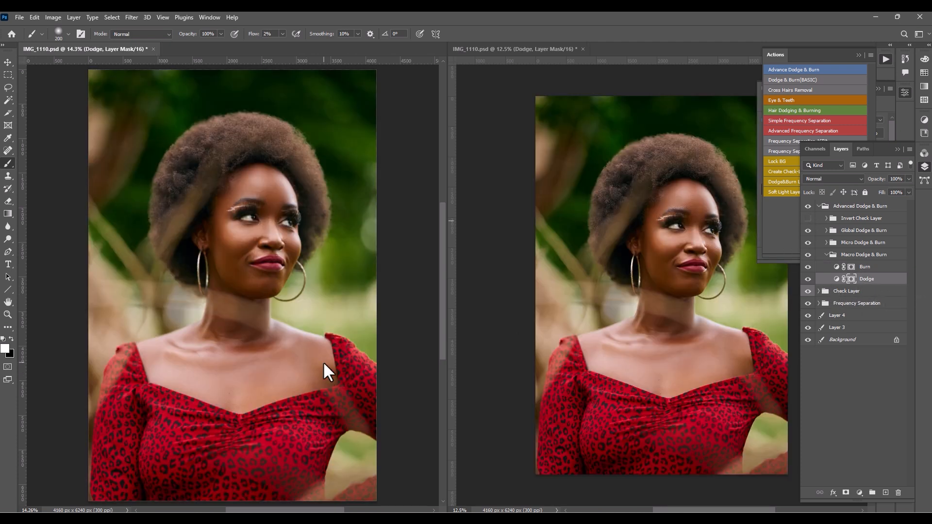
{"action": "key", "text": "bracketright"}
{"action": "key", "text": "bracketright"}
{"action": "key", "text": "bracketright"}
{"action": "key", "text": "bracketright"}
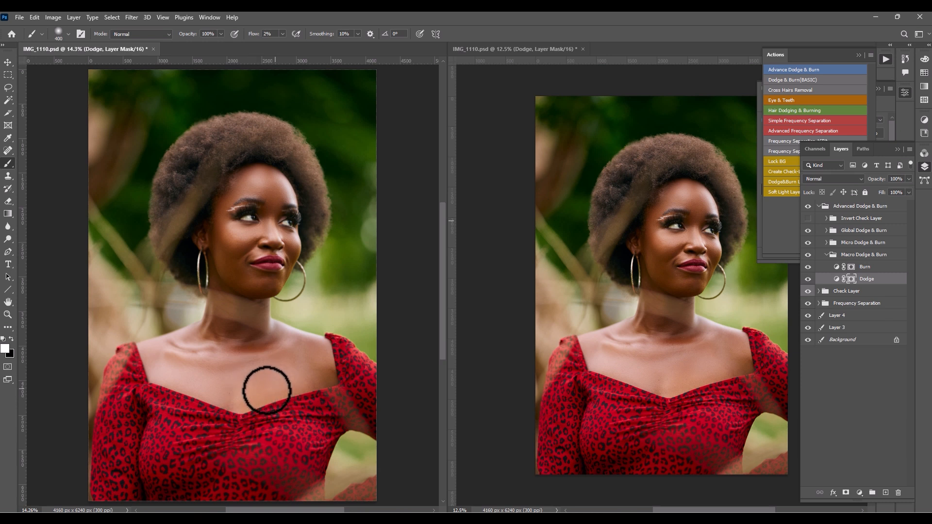
{"action": "mouse_move", "coordinate": [267, 390]}
{"action": "left_mouse_down"}
{"action": "mouse_move", "coordinate": [279, 387]}
{"action": "mouse_move", "coordinate": [251, 400]}
{"action": "mouse_move", "coordinate": [268, 396]}
{"action": "left_mouse_up"}
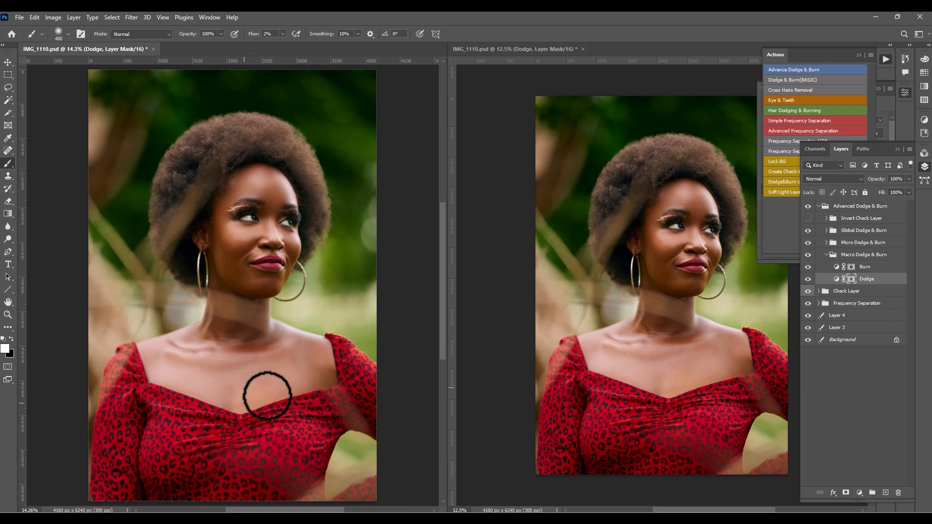
- Dodge the skin beside the dress strap at brush size 250 and across the rest of the chest at sizes 400 and 300
{"action": "key", "text": "bracketleft"}
{"action": "key", "text": "bracketleft"}
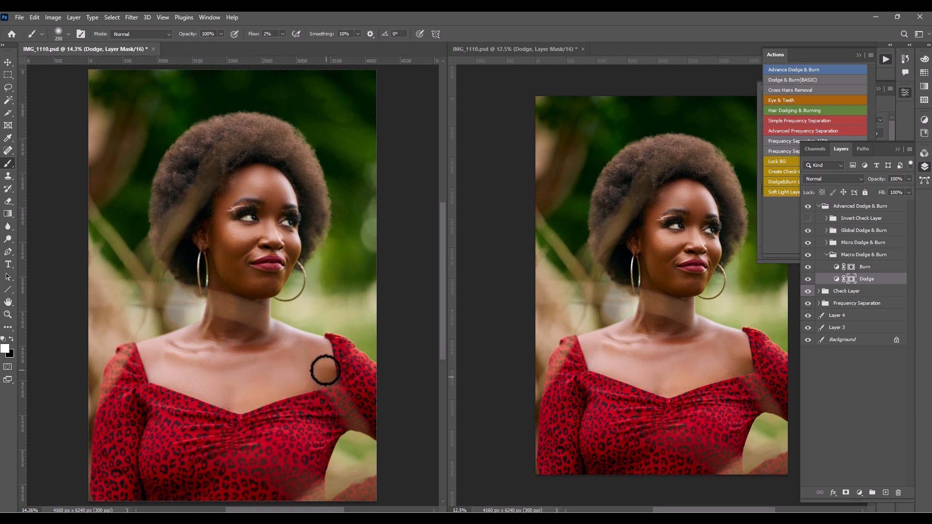
{"action": "key", "text": "bracketright"}
{"action": "key", "text": "bracketright"}
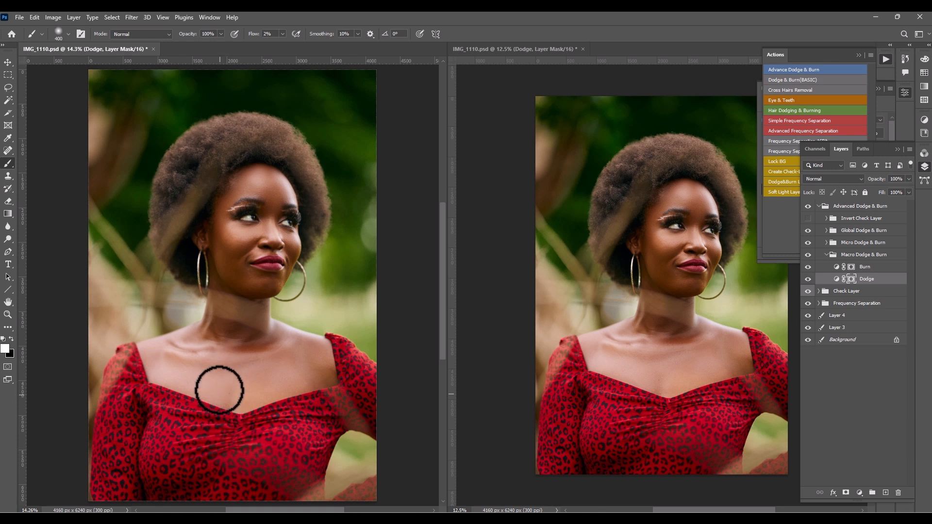
{"action": "key", "text": "bracketleft"}
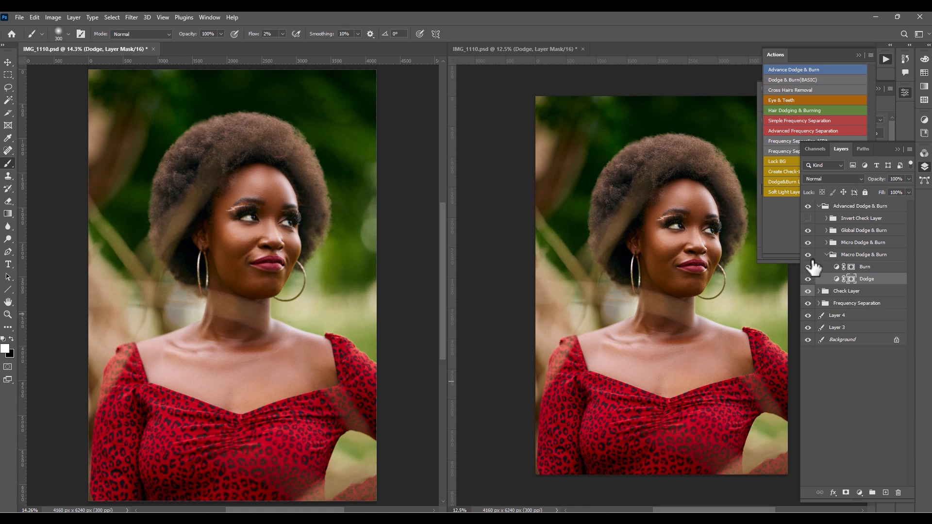
- Collapse the Macro Dodge & Burn group, toggle its visibility for comparison, collapse the Advanced Dodge & Burn group and deselect all layers
{"action": "left_click", "coordinate": [826, 254]}
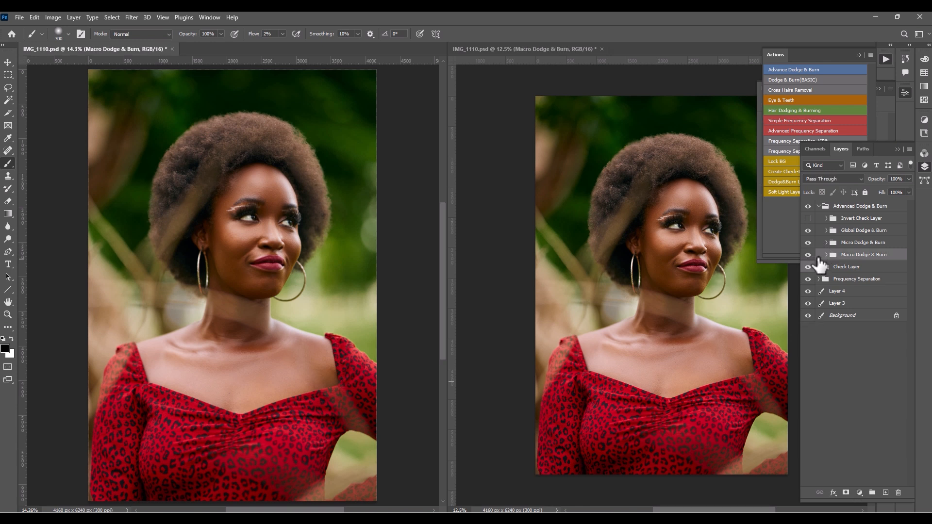
{"action": "left_click", "coordinate": [809, 256]}
{"action": "left_click", "coordinate": [809, 257]}
{"action": "left_click", "coordinate": [820, 207]}
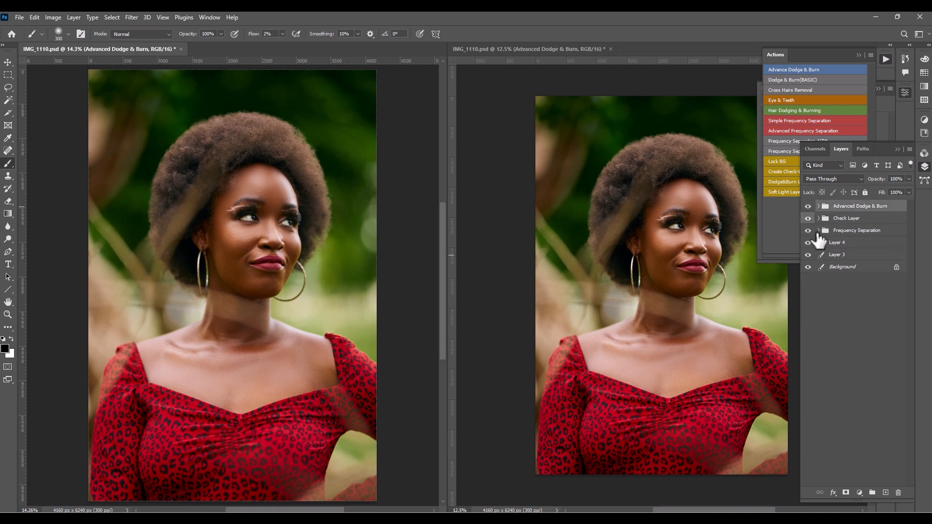
{"action": "left_click", "coordinate": [823, 322]}
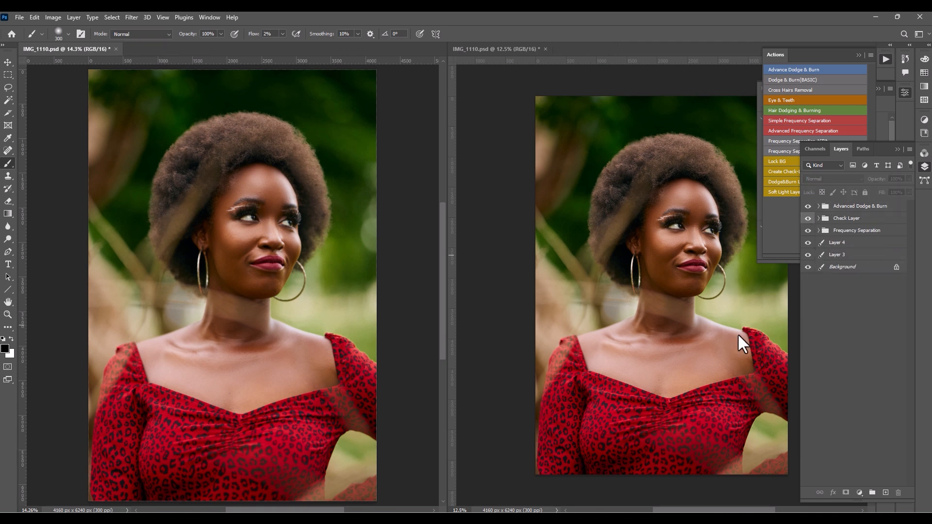
- Repeatedly isolate the Background layer and restore all layers to compare the original portrait with the retouched one
{"action": "left_click", "coordinate": [808, 267], "text": "alt"}
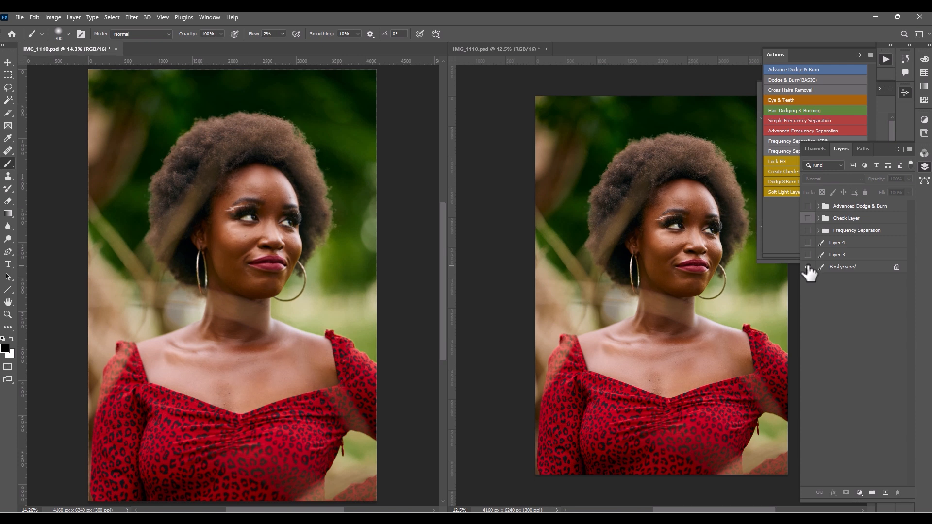
{"action": "left_click", "coordinate": [808, 268], "text": "alt"}
{"action": "left_click", "coordinate": [808, 268], "text": "alt"}
{"action": "left_click", "coordinate": [809, 269], "text": "alt"}
{"action": "left_click", "coordinate": [809, 269], "text": "alt"}
{"action": "left_click", "coordinate": [809, 268], "text": "alt"}
- Activate the Global Dodge & Burn group's Dodge mask with white foreground, set the brush flow to 6%, and hide the Frequency Separation group
{"action": "left_click", "coordinate": [819, 206]}
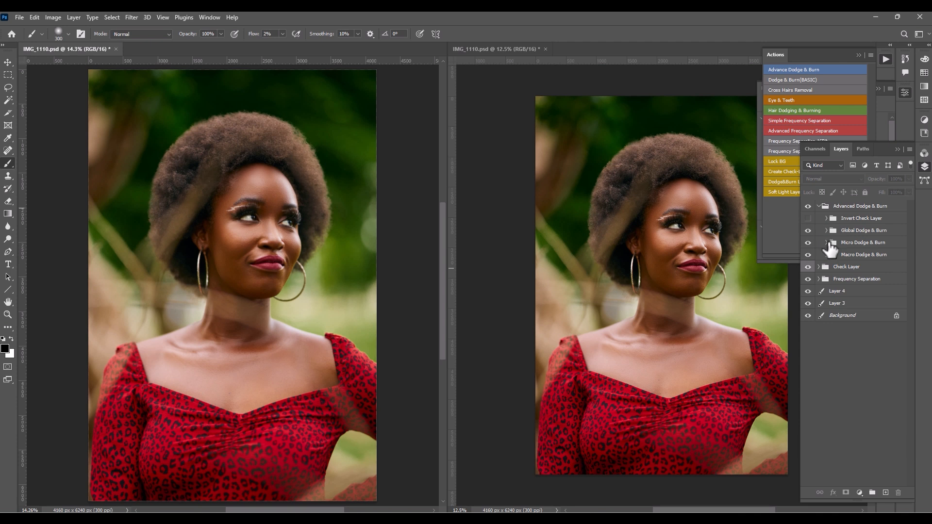
{"action": "left_click", "coordinate": [826, 231]}
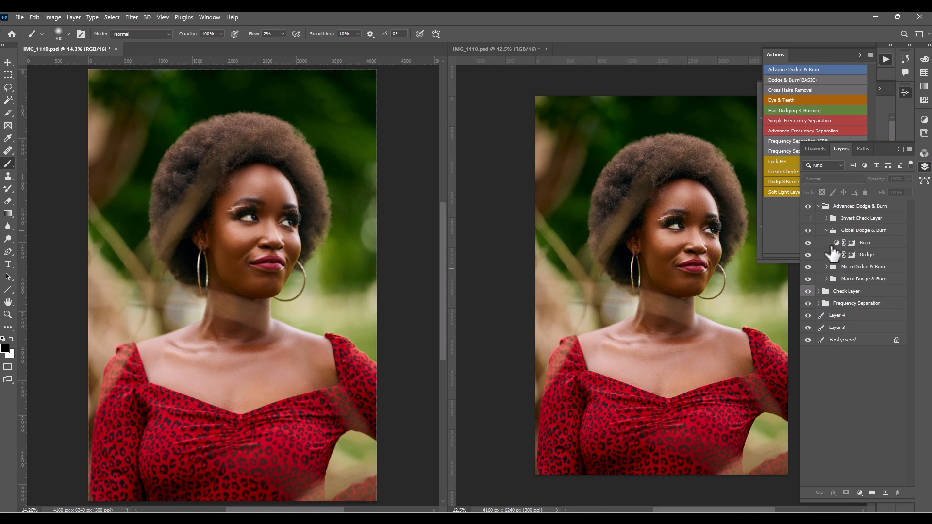
{"action": "left_click", "coordinate": [866, 256]}
{"action": "key", "text": "x"}
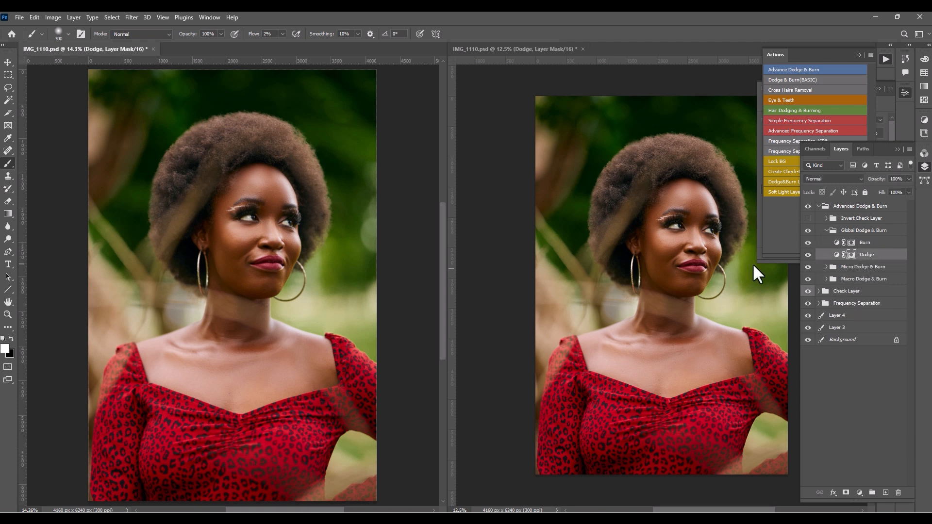
{"action": "key", "text": "ctrl+plus"}
{"action": "key", "text": "ctrl+plus"}
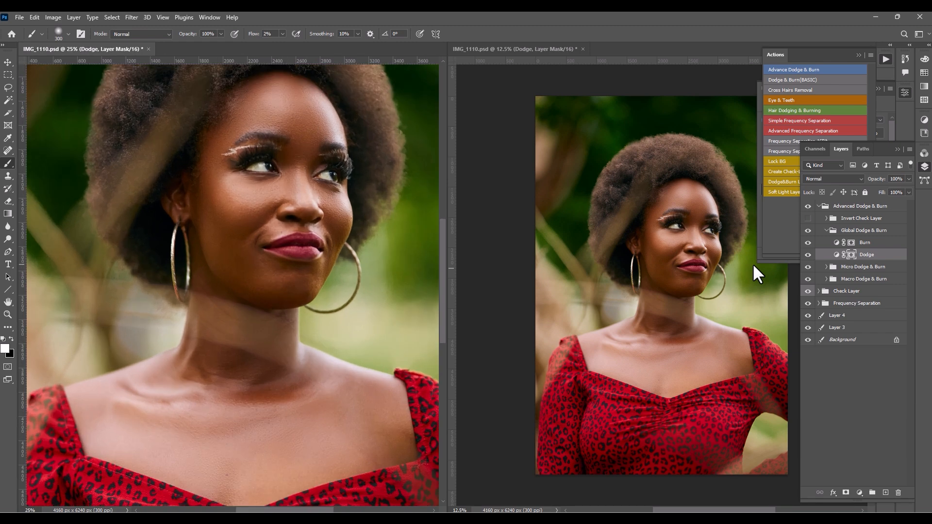
{"action": "left_click_drag", "start_coordinate": [203, 118], "coordinate": [194, 189]}
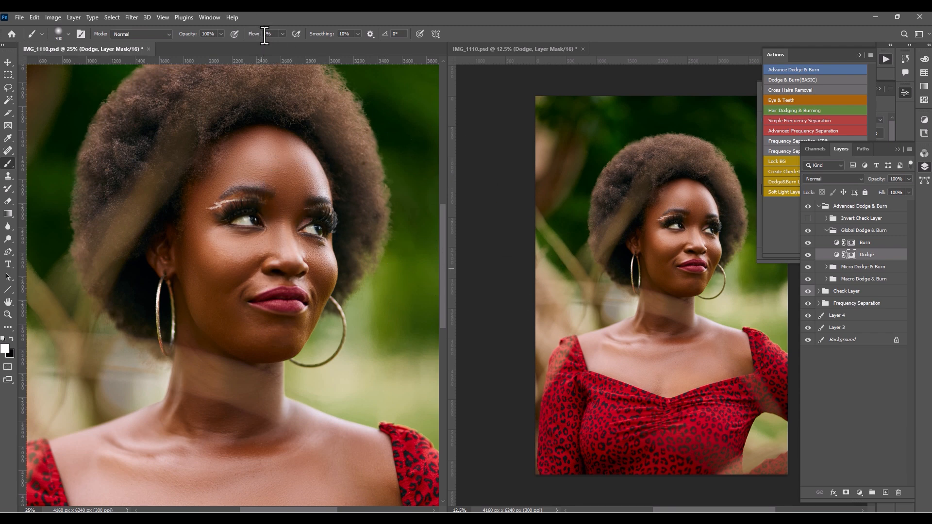
{"action": "left_click", "coordinate": [808, 303]}
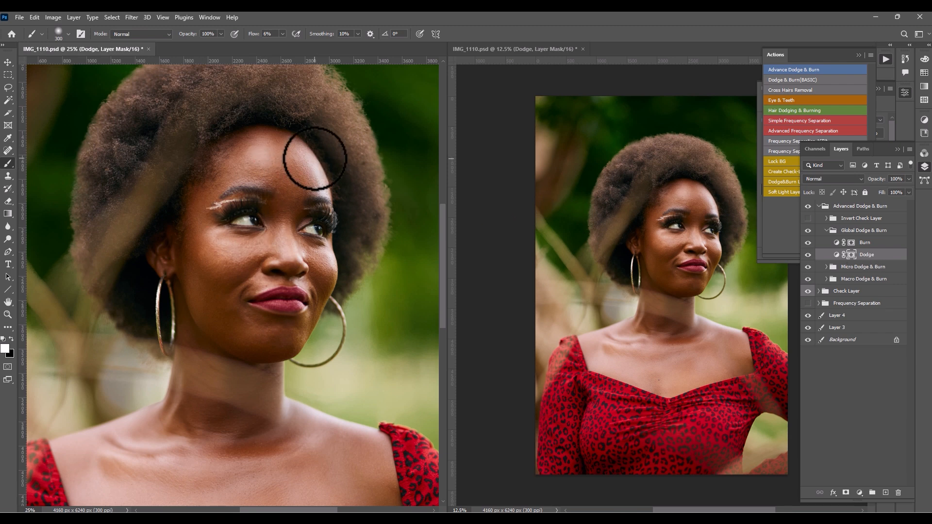
- Dodge the forehead highlights on the Global Dodge mask at brush size 200 and the nose highlights at size 100
{"action": "key", "text": "bracketleft"}
{"action": "key", "text": "bracketleft"}
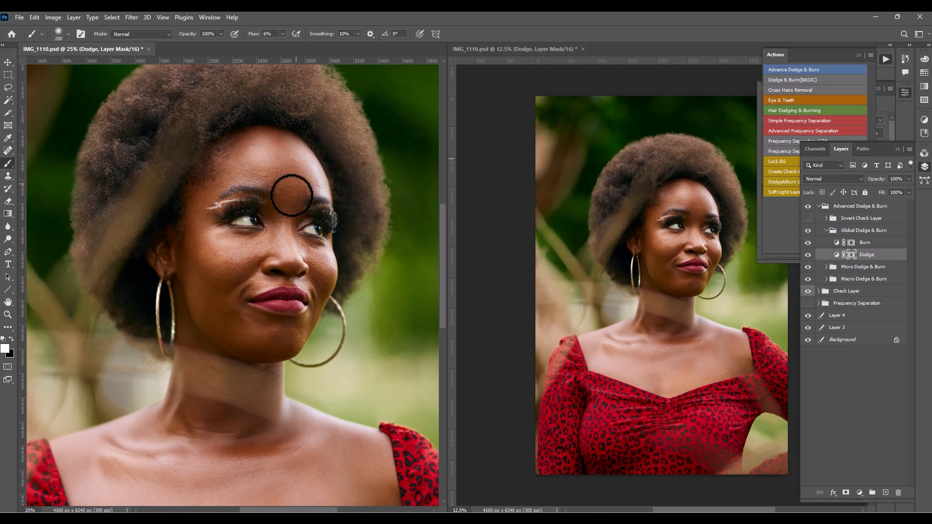
{"action": "key", "text": "bracketleft"}
{"action": "key", "text": "bracketleft"}
{"action": "key", "text": "bracketleft"}
{"action": "key", "text": "bracketleft"}
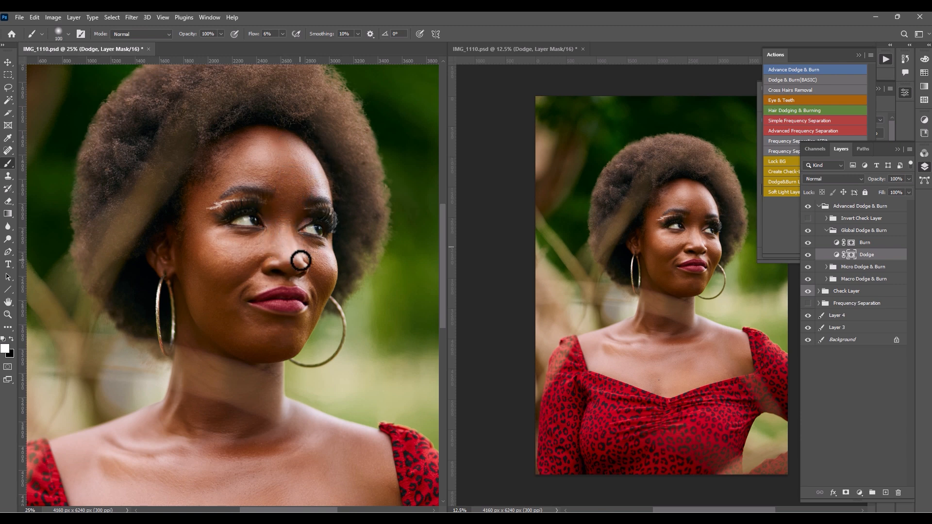
- Dodge the cheek at brush size 200, the skin around the mouth at 125 and the chin at 250 on the Global Dodge mask
{"action": "key", "text": "bracketright"}
{"action": "key", "text": "bracketright"}
{"action": "key", "text": "bracketright"}
{"action": "key", "text": "bracketright"}
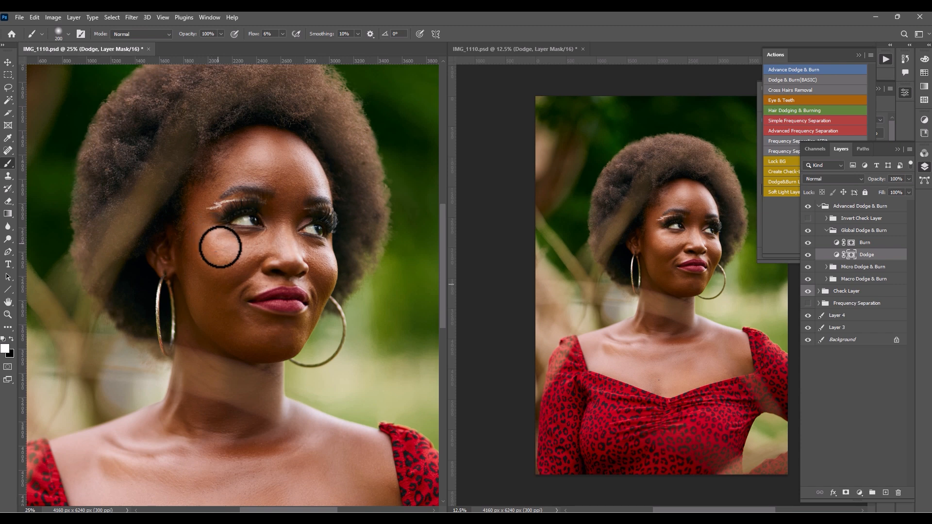
{"action": "key", "text": "bracketleft"}
{"action": "key", "text": "bracketleft"}
{"action": "key", "text": "bracketleft"}
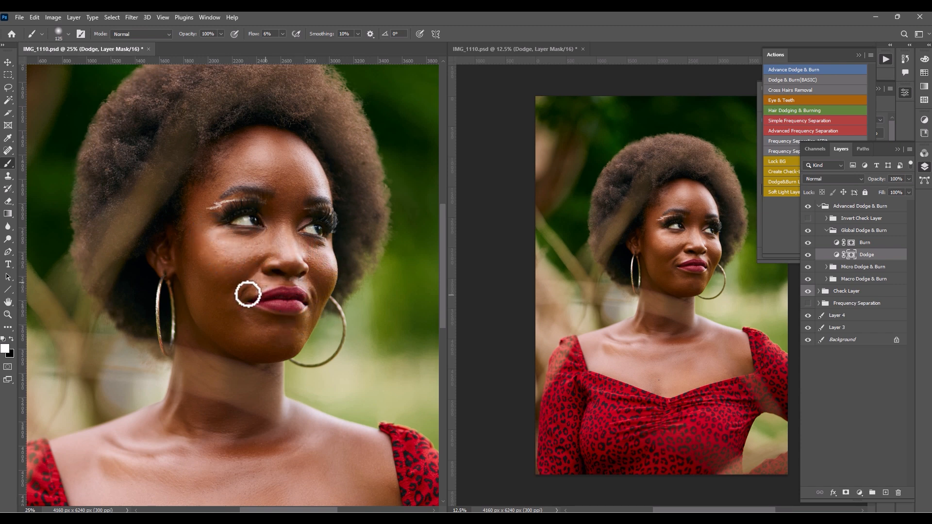
{"action": "key", "text": "bracketright"}
{"action": "key", "text": "bracketright"}
{"action": "key", "text": "bracketright"}
{"action": "key", "text": "bracketright"}
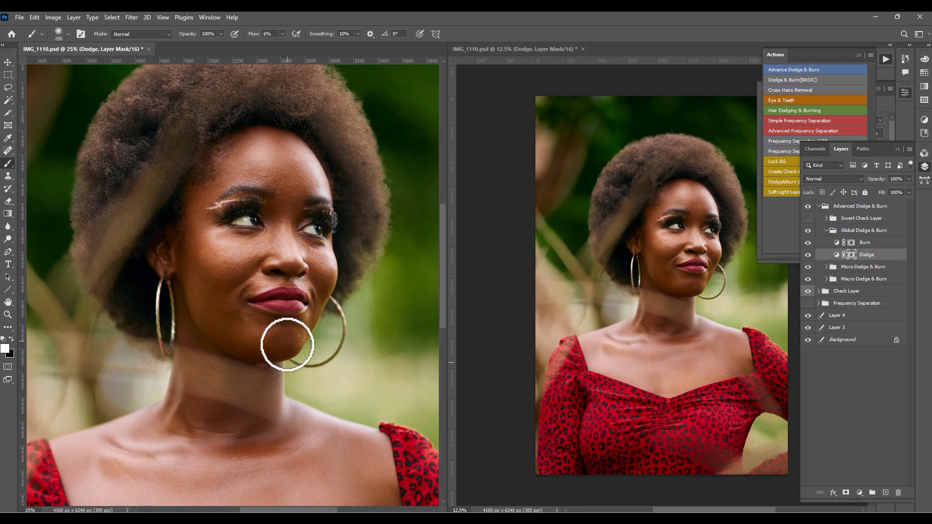
- Dodge the skin at the neck base and along the collarbone on the Global Dodge mask at brush sizes 200, 125 and 150
{"action": "left_click_drag", "start_coordinate": [295, 332], "coordinate": [323, 225]}
{"action": "key", "text": "bracketleft"}
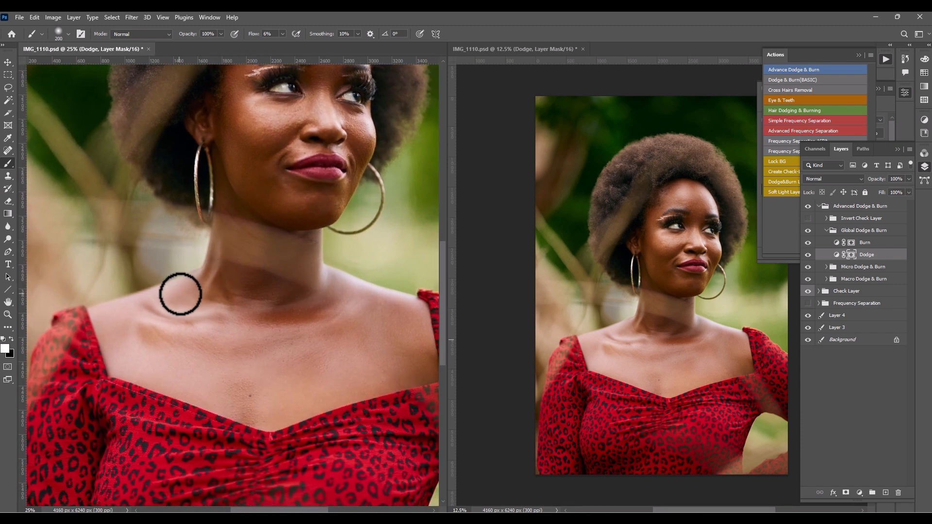
{"action": "key", "text": "bracketleft"}
{"action": "key", "text": "bracketleft"}
{"action": "key", "text": "bracketleft"}
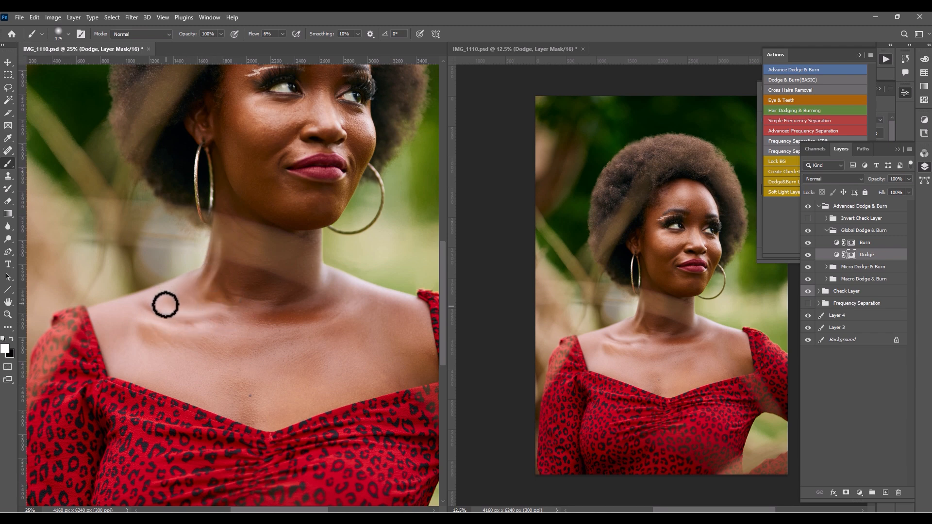
{"action": "key", "text": "bracketright"}
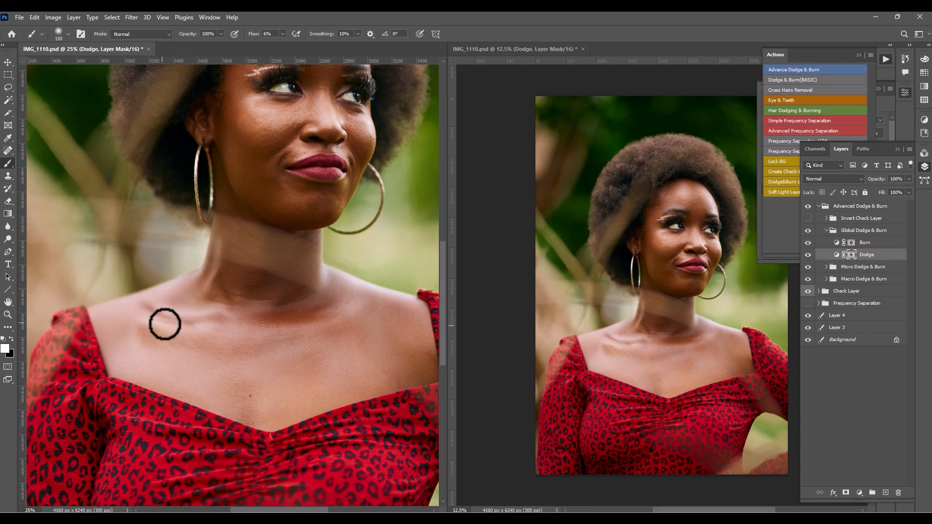
- Dodge the chest above the neckline and the opposite collarbone on the Global Dodge mask at brush sizes 250 and 300
{"action": "key", "text": "bracketright"}
{"action": "key", "text": "bracketright"}
{"action": "key", "text": "bracketright"}
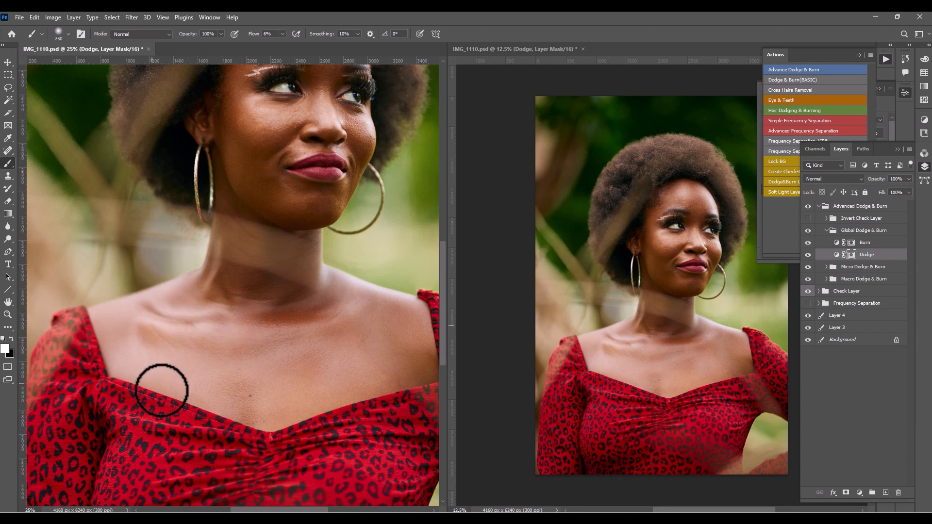
{"action": "key", "text": "bracketright"}
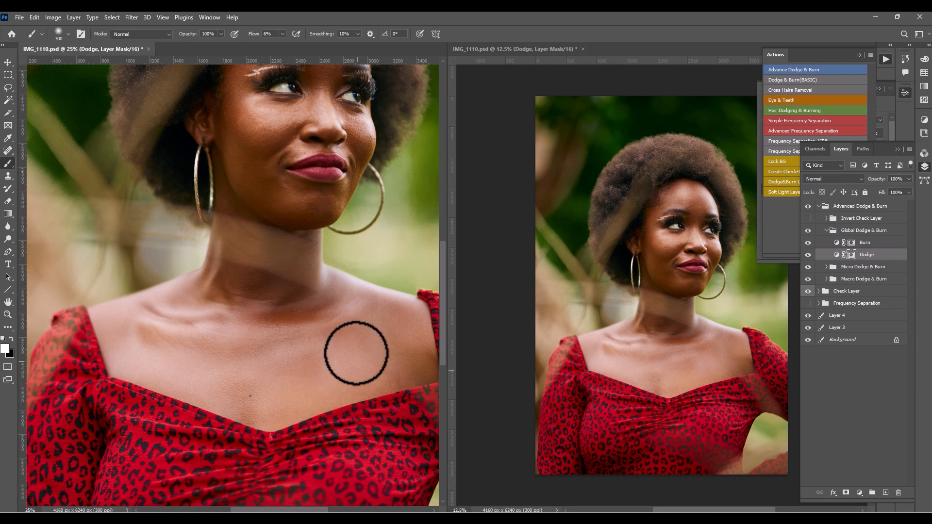
{"action": "key", "text": "bracketleft"}
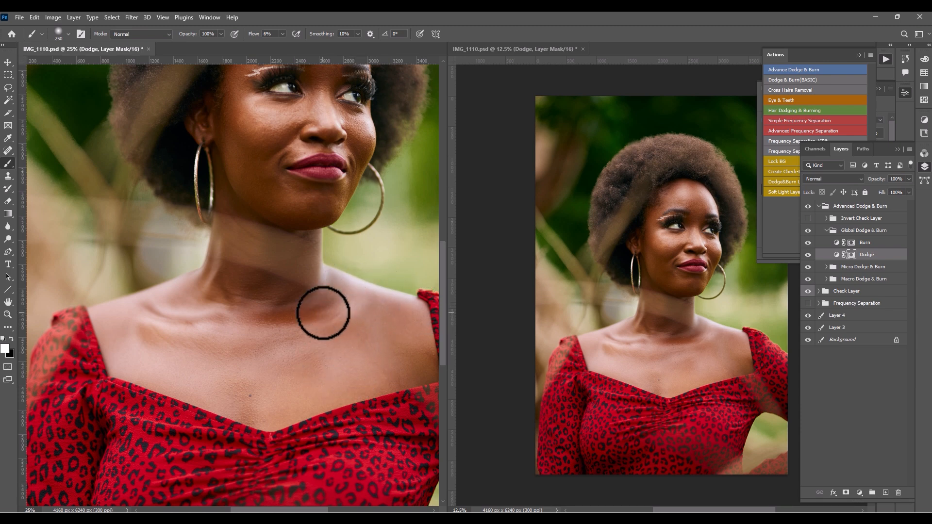
- Burn the hairline at brush size 250, the cheek at 200 and the far cheek edge at 125 on the Global Burn mask
{"action": "left_click", "coordinate": [868, 243]}
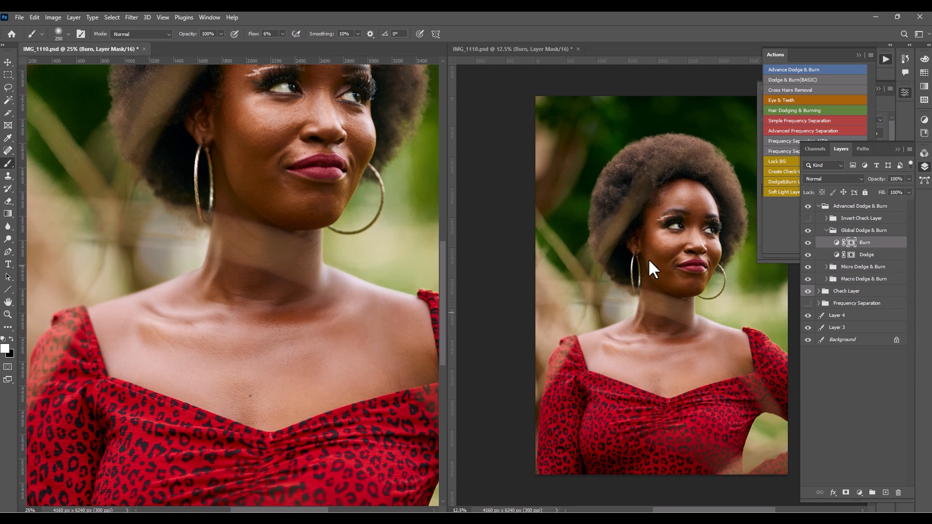
{"action": "left_click_drag", "start_coordinate": [297, 218], "coordinate": [266, 364]}
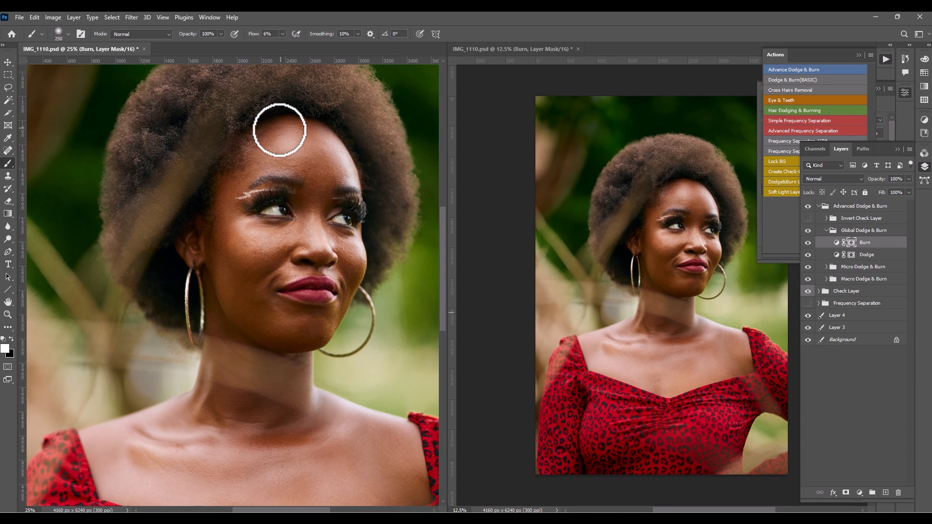
{"action": "key", "text": "bracketleft"}
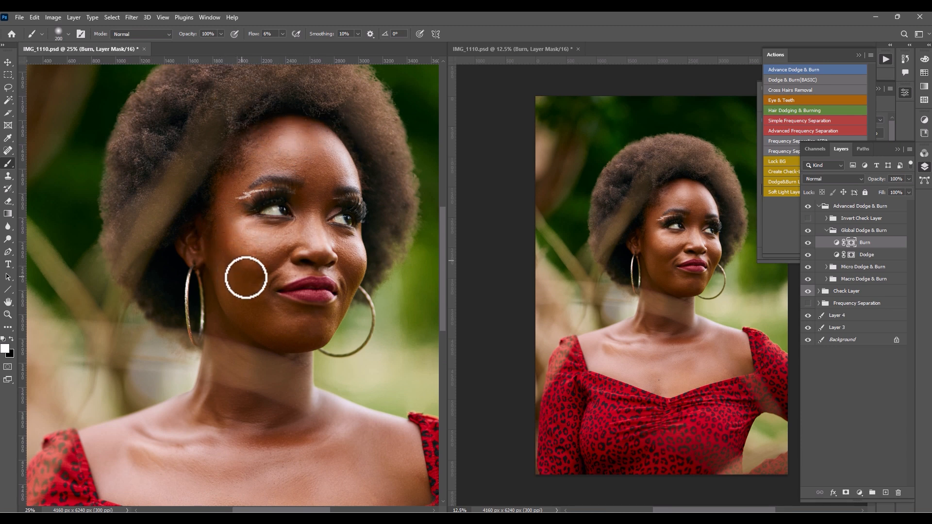
{"action": "key", "text": "bracketleft"}
{"action": "key", "text": "bracketleft"}
{"action": "key", "text": "bracketleft"}
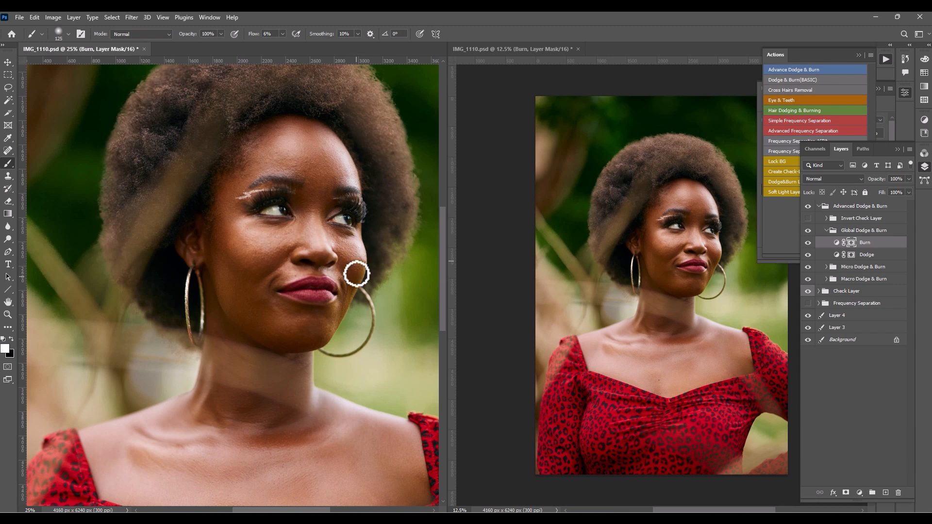
- Burn the shadows at the base of the neck on the Global Burn mask at brush size 175
{"action": "key", "text": "bracketright"}
{"action": "key", "text": "bracketright"}
{"action": "key", "text": "bracketright"}
{"action": "key", "text": "bracketright"}
{"action": "key", "text": "bracketleft"}
{"action": "key", "text": "bracketleft"}
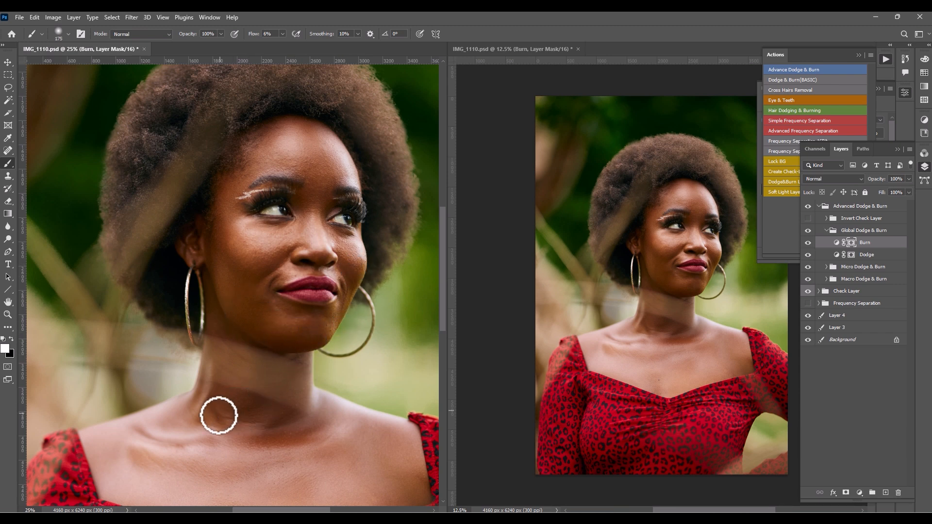
- Show the Frequency Separation group again and toggle the Global and Advanced Dodge & Burn groups to compare the whole portrait
{"action": "key", "text": "ctrl+0"}
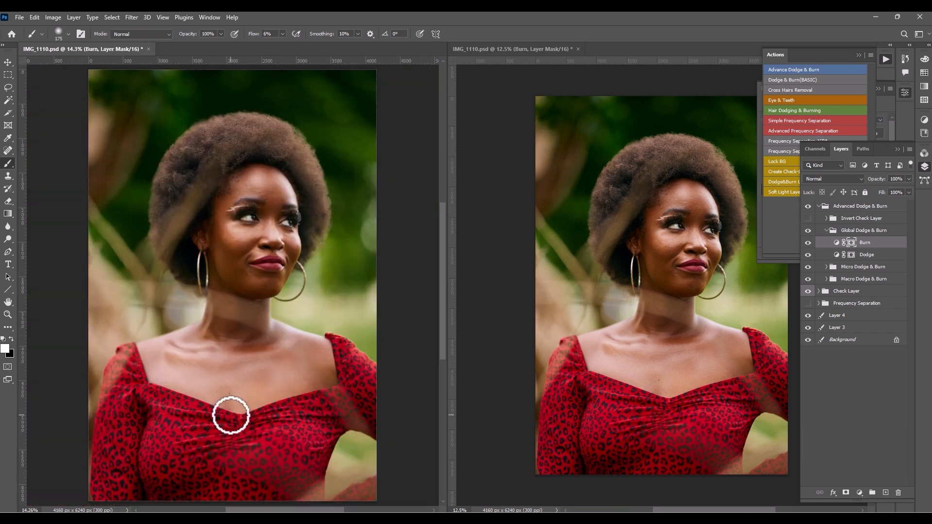
{"action": "left_click", "coordinate": [808, 230]}
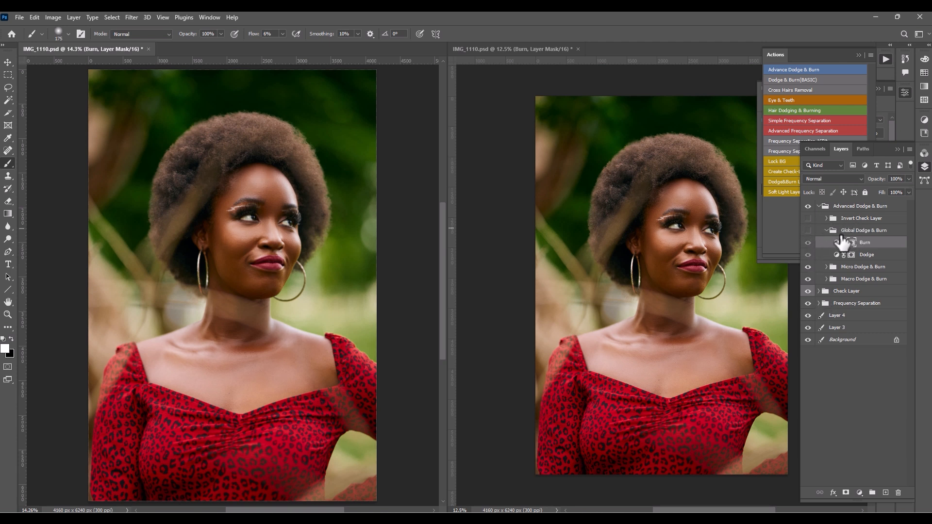
{"action": "left_click", "coordinate": [808, 230]}
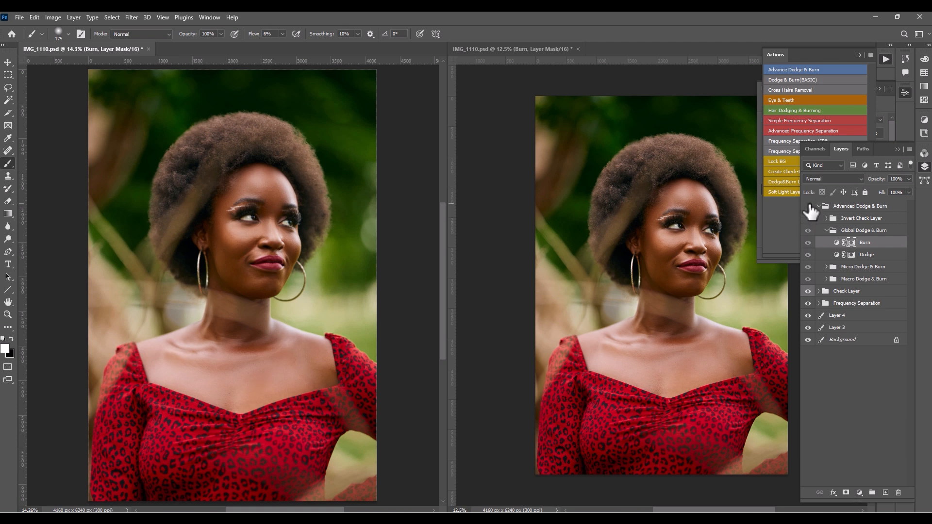
{"action": "left_click", "coordinate": [810, 206]}
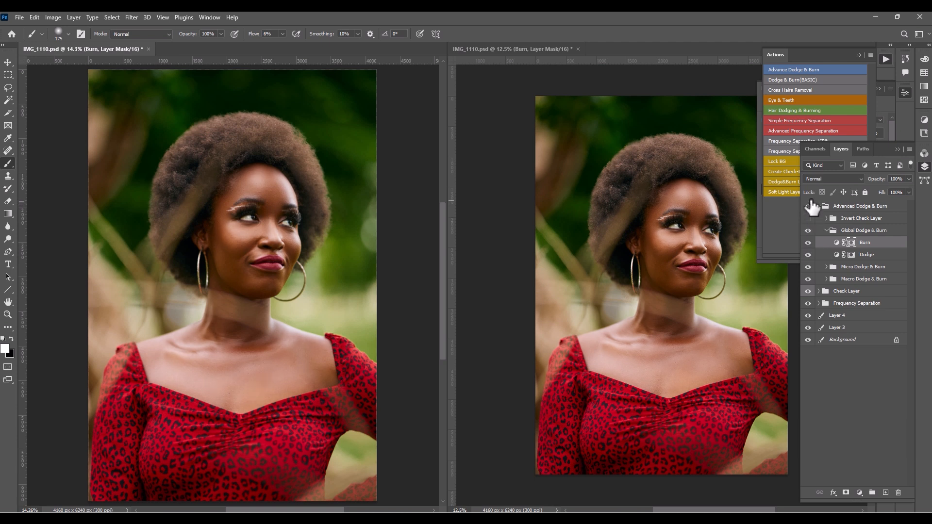
- Isolate and restore the Background layer to compare with the original, collapse the Advanced Dodge & Burn group and deselect all layers
{"action": "left_click", "coordinate": [808, 340], "text": "alt"}
{"action": "left_click", "coordinate": [808, 340], "text": "alt"}
{"action": "left_click", "coordinate": [808, 339], "text": "alt"}
{"action": "left_click", "coordinate": [808, 340], "text": "alt"}
{"action": "left_click", "coordinate": [819, 206]}
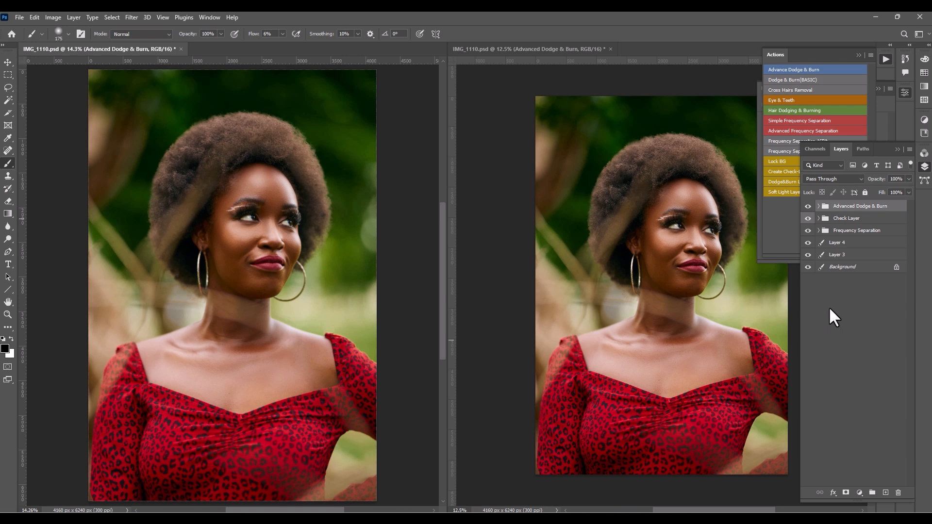
{"action": "left_click", "coordinate": [828, 315]}
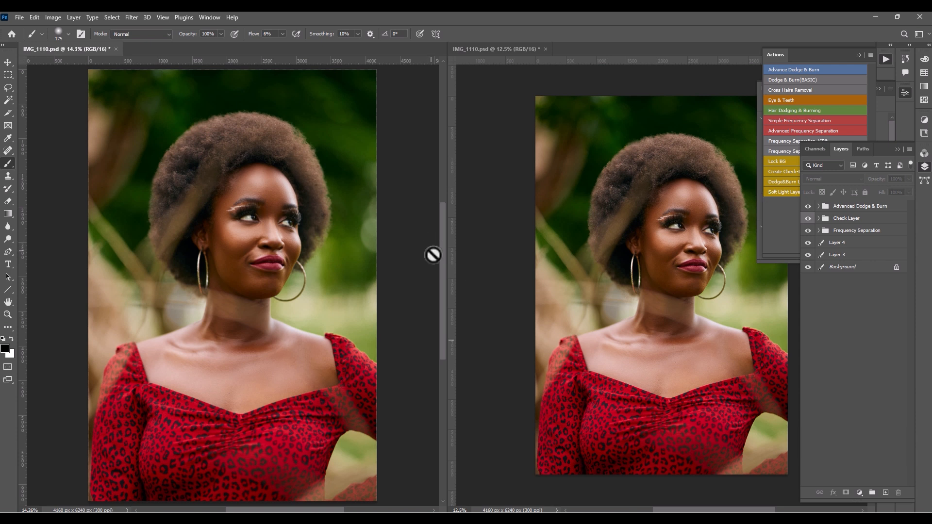
{"action": "mouse_move", "coordinate": [441, 258]}
{"action": "left_mouse_down"}
{"action": "mouse_move", "coordinate": [442, 242]}
{"action": "mouse_move", "coordinate": [437, 301]}
{"action": "mouse_move", "coordinate": [446, 261]}
{"action": "left_mouse_up"}
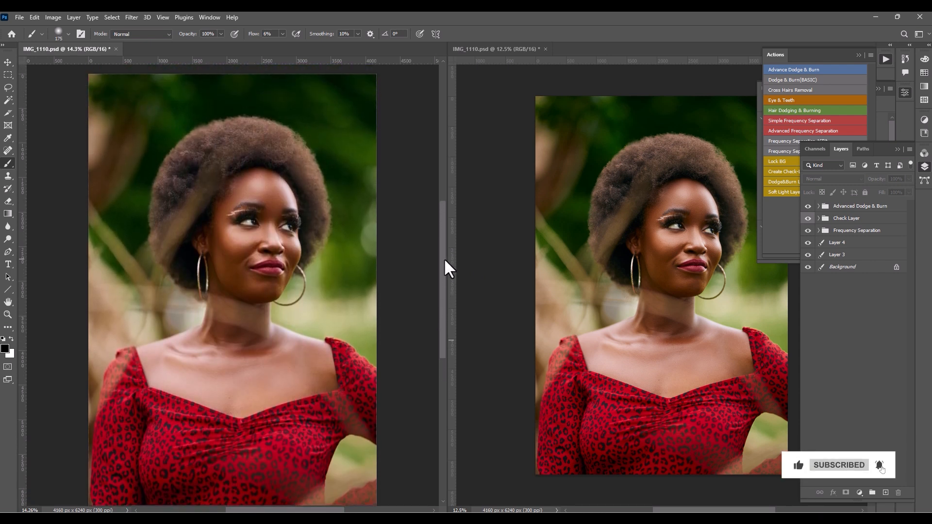
{"action": "left_click_drag", "start_coordinate": [444, 260], "coordinate": [451, 268]}
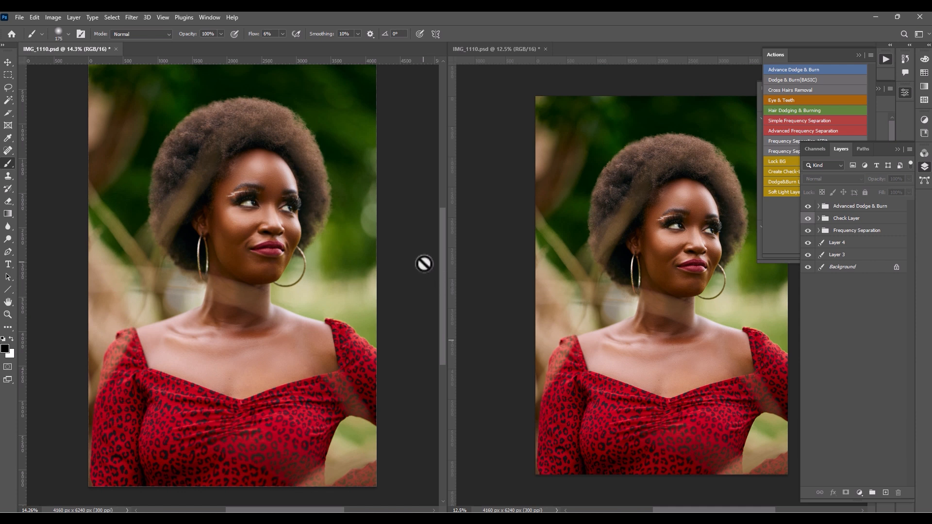
{"action": "left_click_drag", "start_coordinate": [441, 211], "coordinate": [442, 208]}
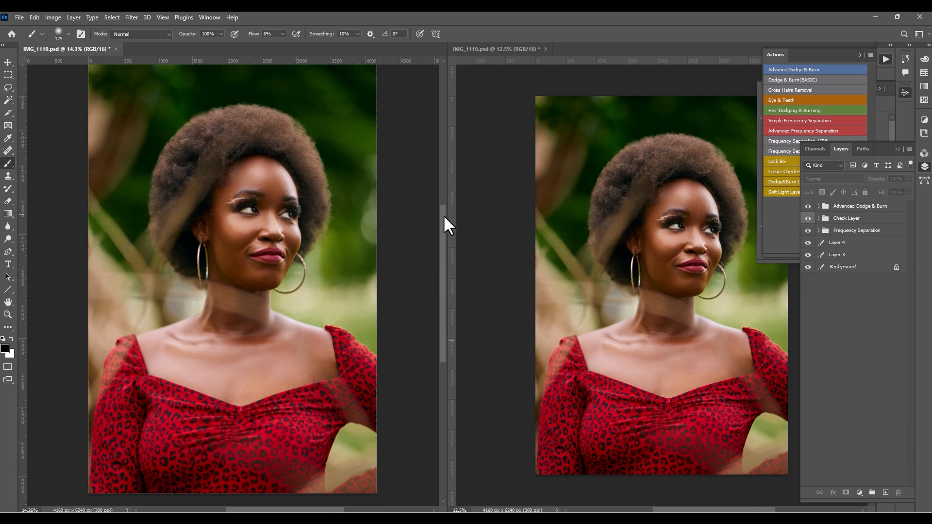